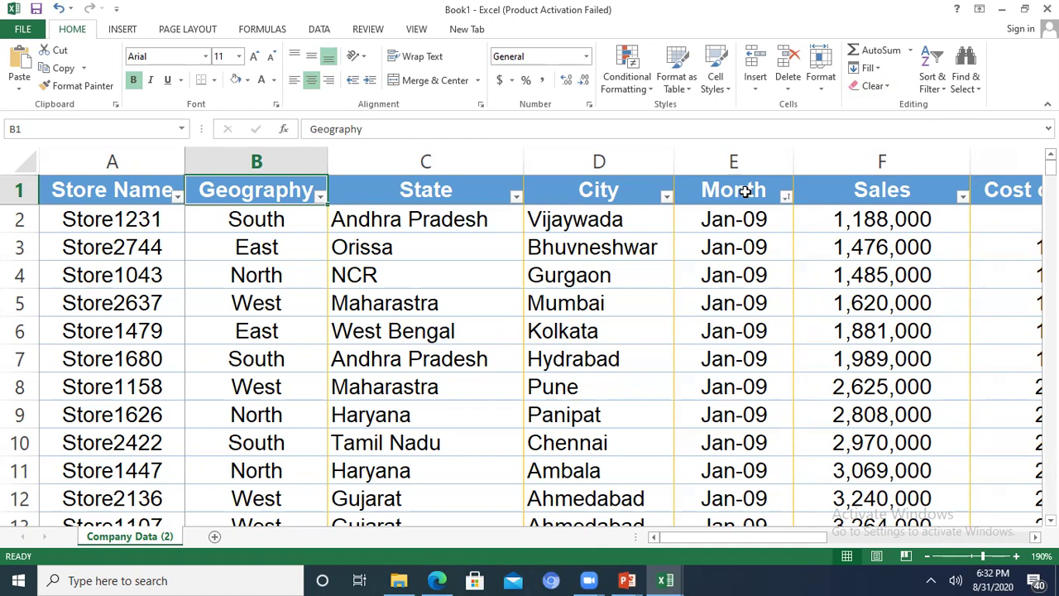
# Review the store data columns one by one, from Store Name and Geography through to Misc Exp.
pyautogui.press('Left')
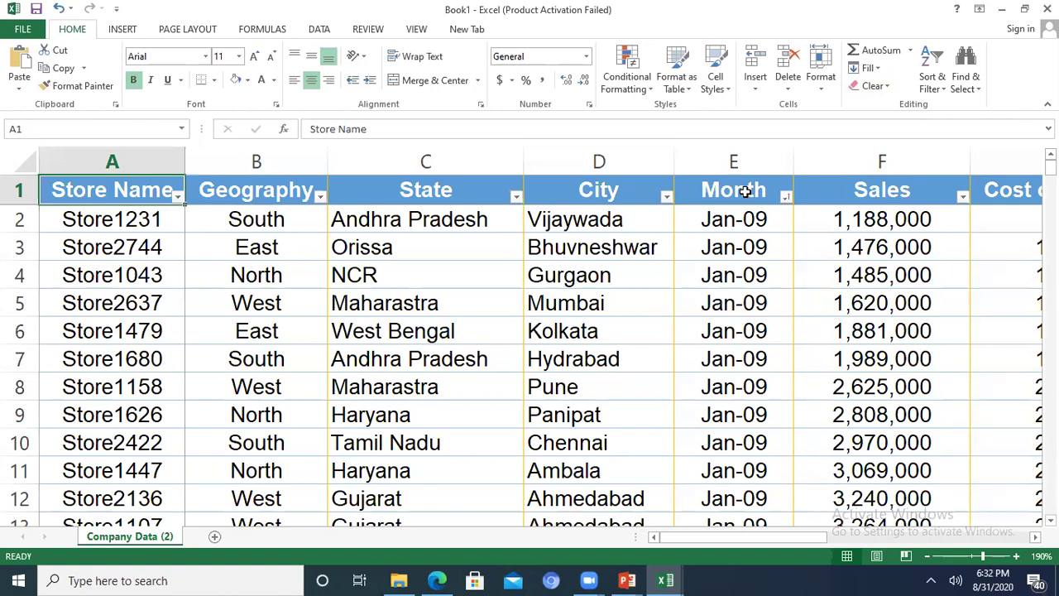
pyautogui.press('Right')
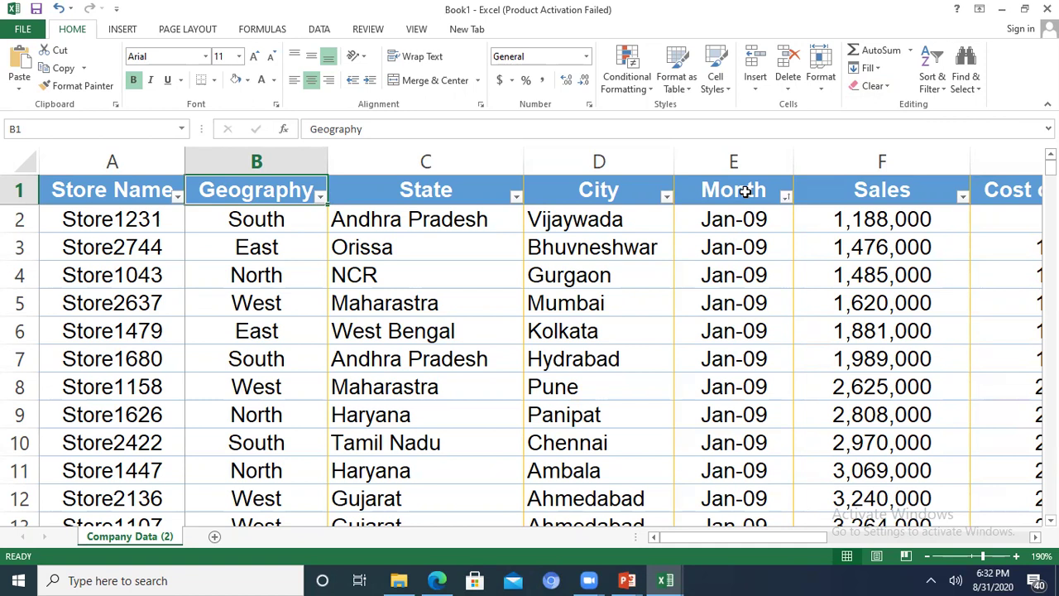
pyautogui.press('Left')
pyautogui.press('Down')
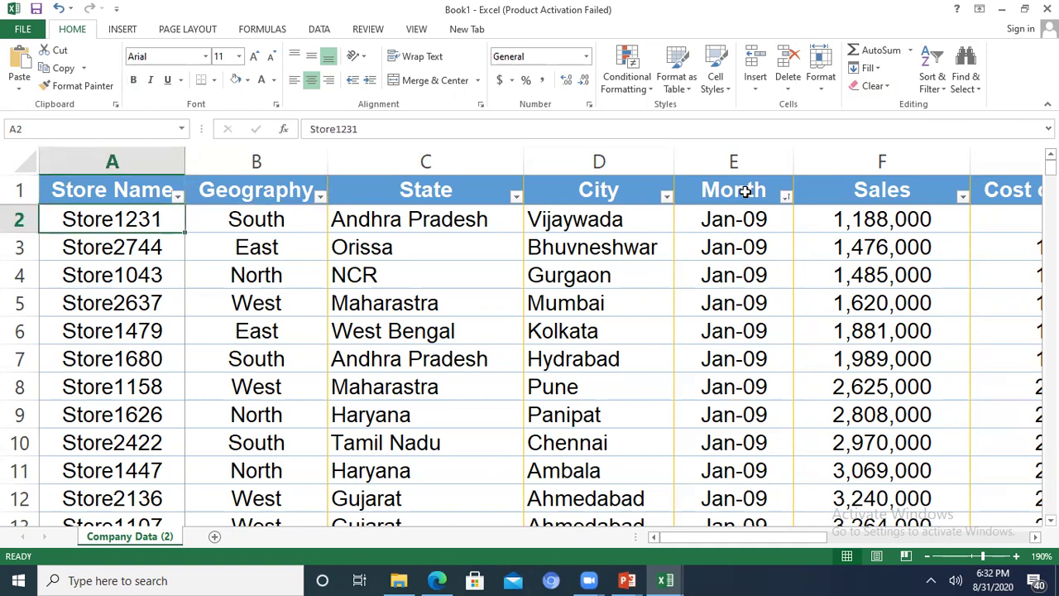
pyautogui.press('Right')
pyautogui.press('Right')
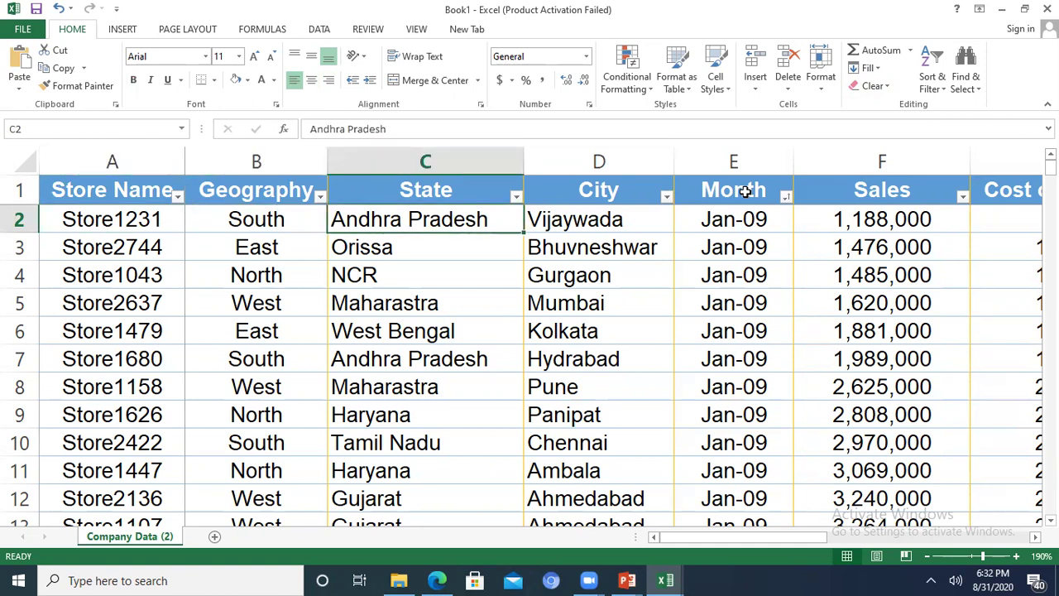
pyautogui.press('Right')
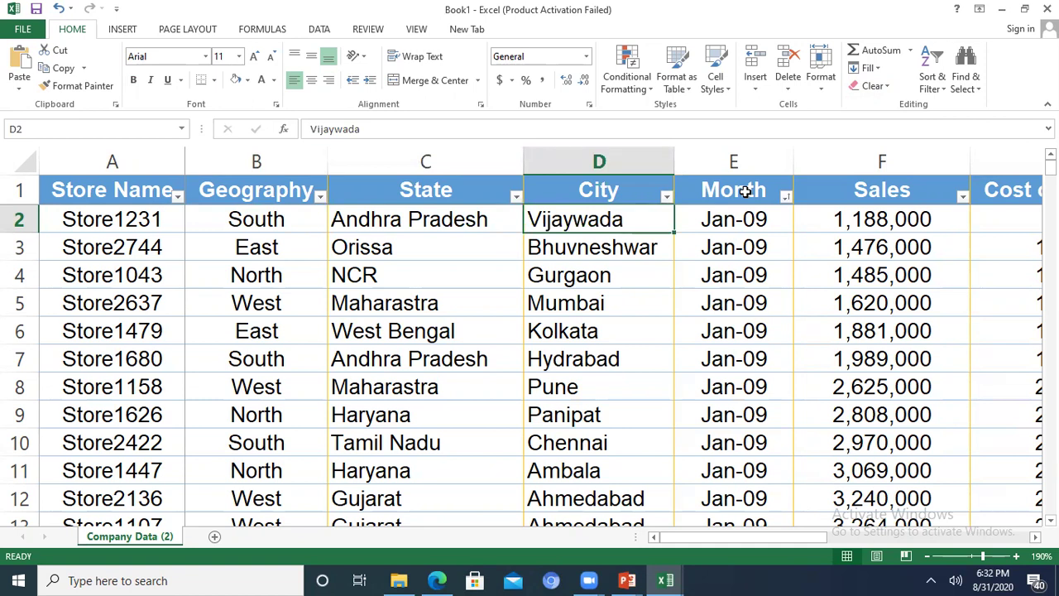
pyautogui.press('Right')
pyautogui.press('Right')
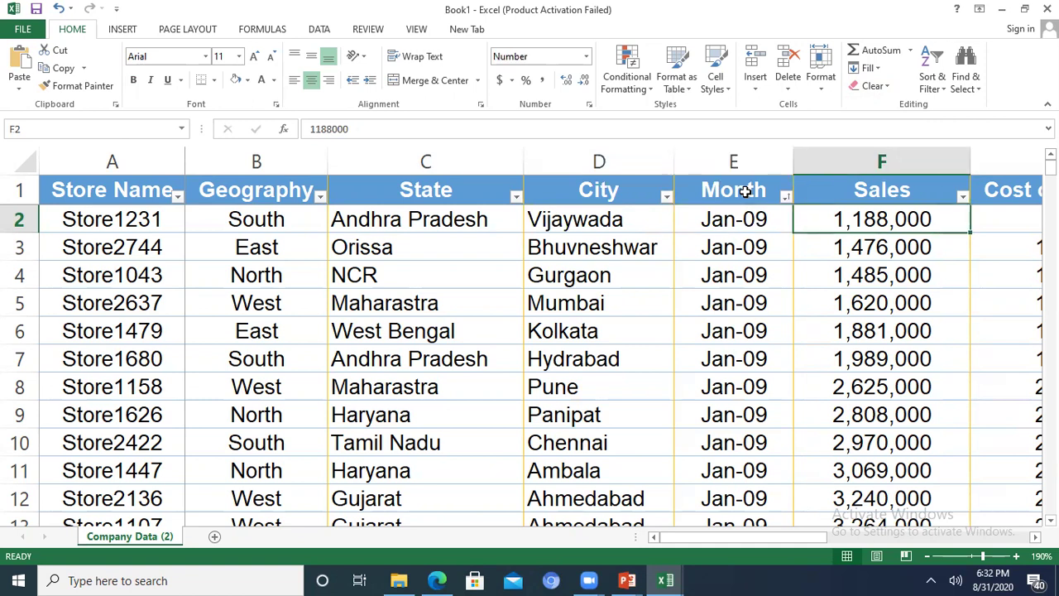
pyautogui.press('Left')
pyautogui.press('Right')
pyautogui.press('Right')
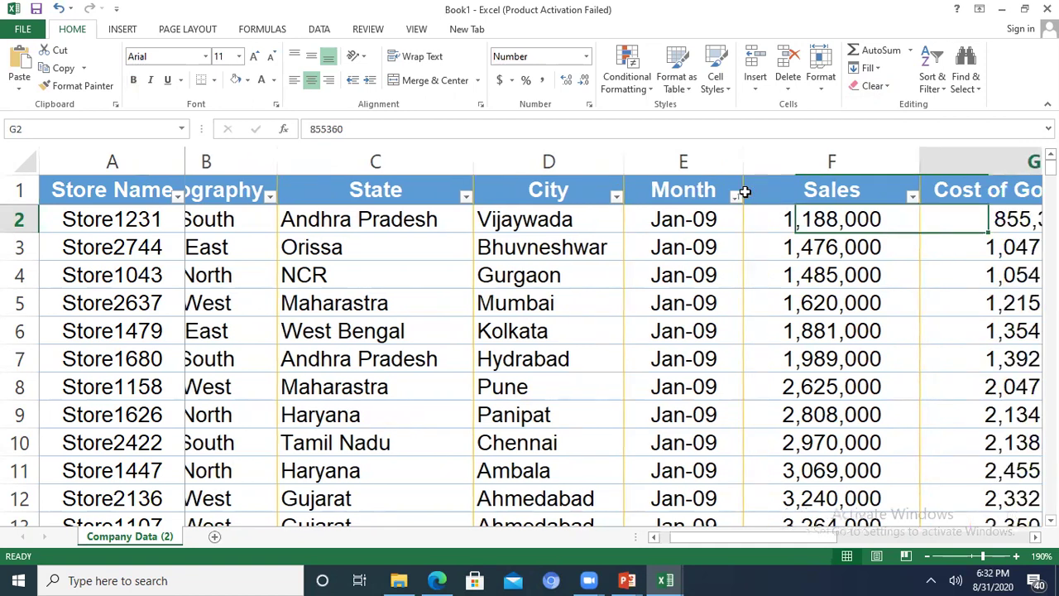
pyautogui.press('Right')
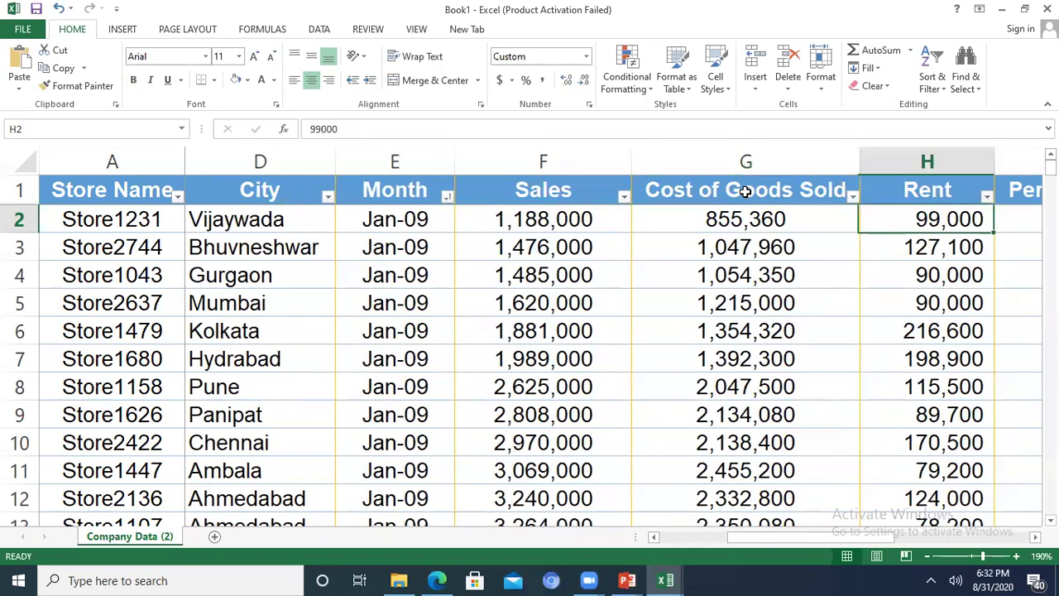
pyautogui.press('Right')
pyautogui.press('Right')
pyautogui.press('Right')
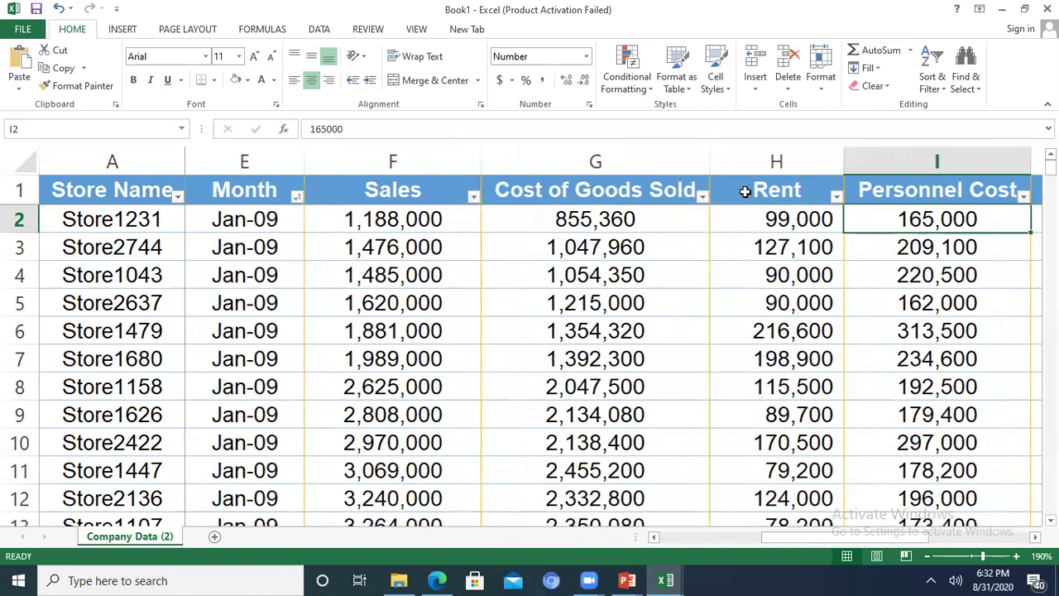
pyautogui.press('Right')
pyautogui.press('Left')
pyautogui.press('Left')
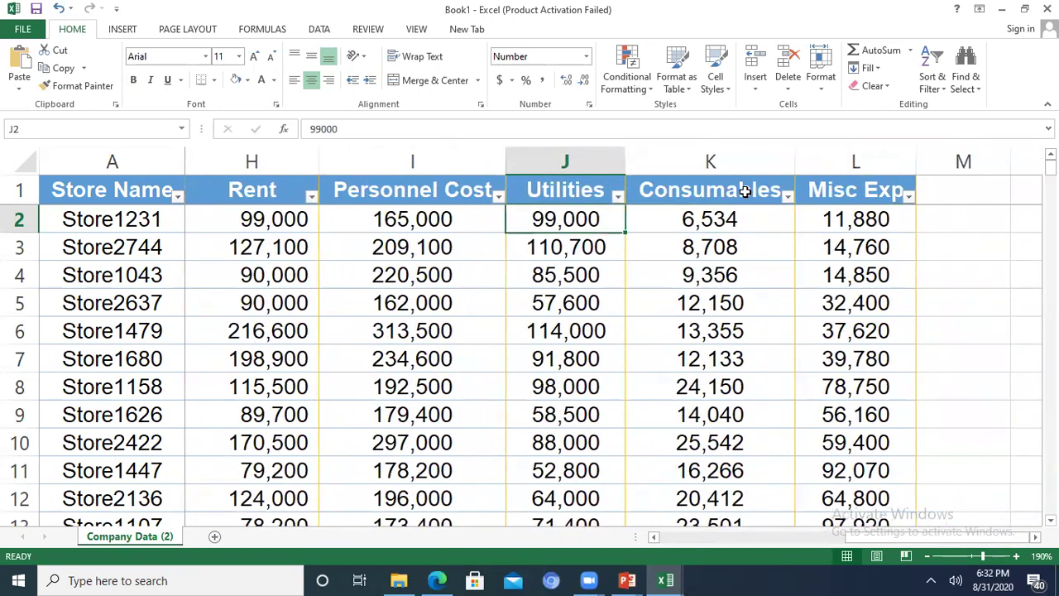
pyautogui.press('Up')
pyautogui.press('Right')
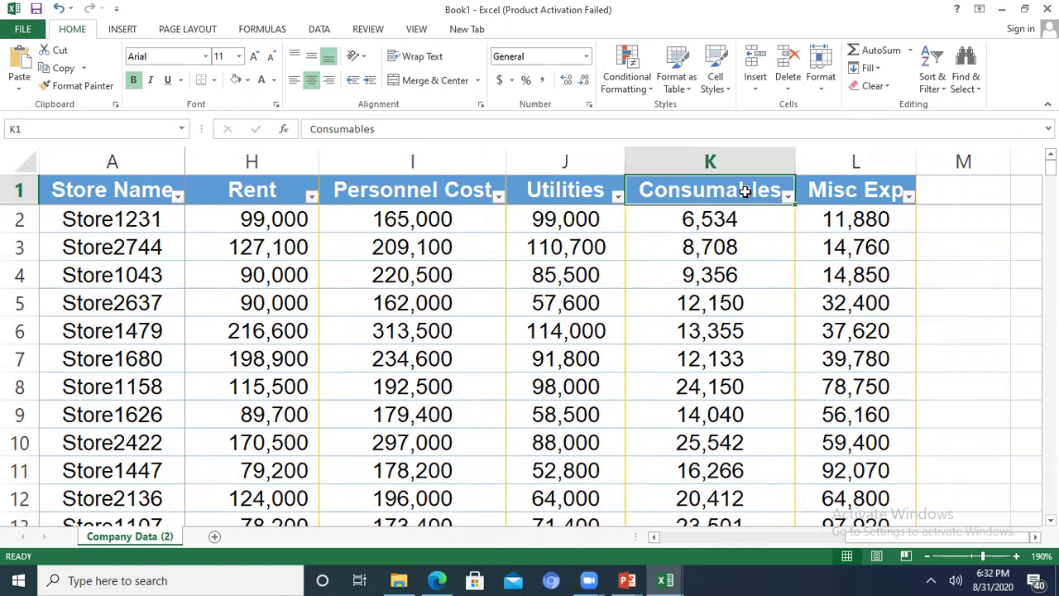
pyautogui.press('Right')
# Examine the Month and Sales headers and the expense headers from Cost of Goods Sold to Misc Exp, then return to Store Name.
pyautogui.press('Left')
pyautogui.press('Left')
pyautogui.press('Left')
pyautogui.press('Left')
pyautogui.press('Left')
pyautogui.press('Left')
pyautogui.press('Left')
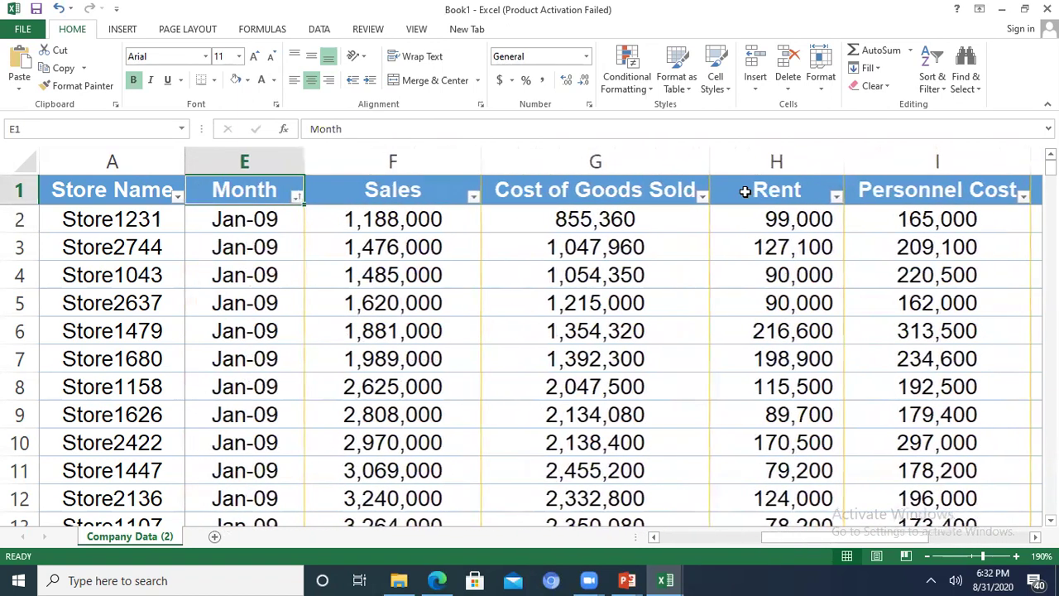
pyautogui.press('Right')
pyautogui.press('Right')
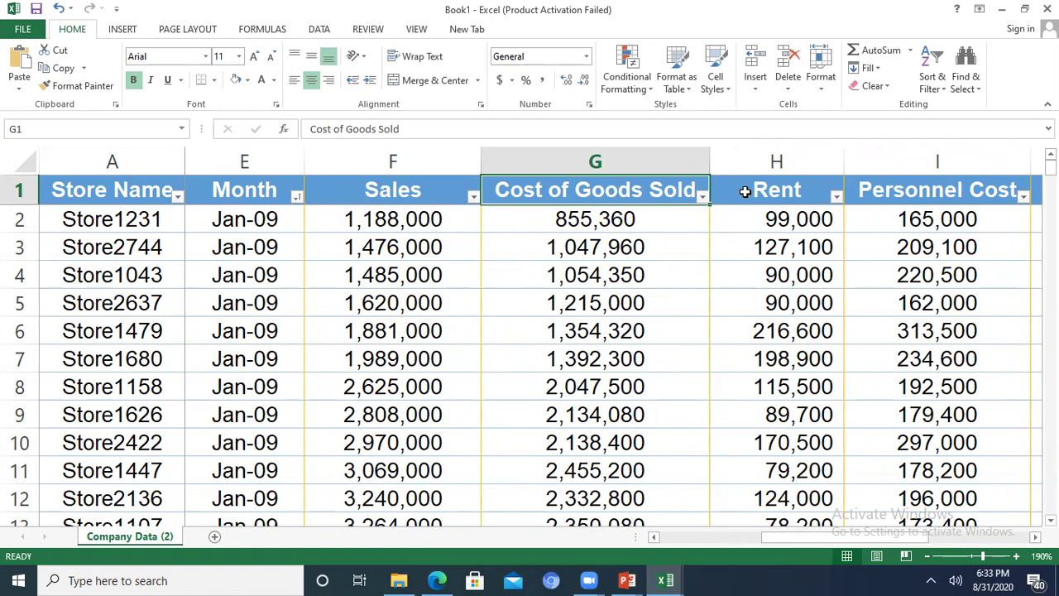
pyautogui.press('Right')
pyautogui.press('Right')
pyautogui.press('Right')
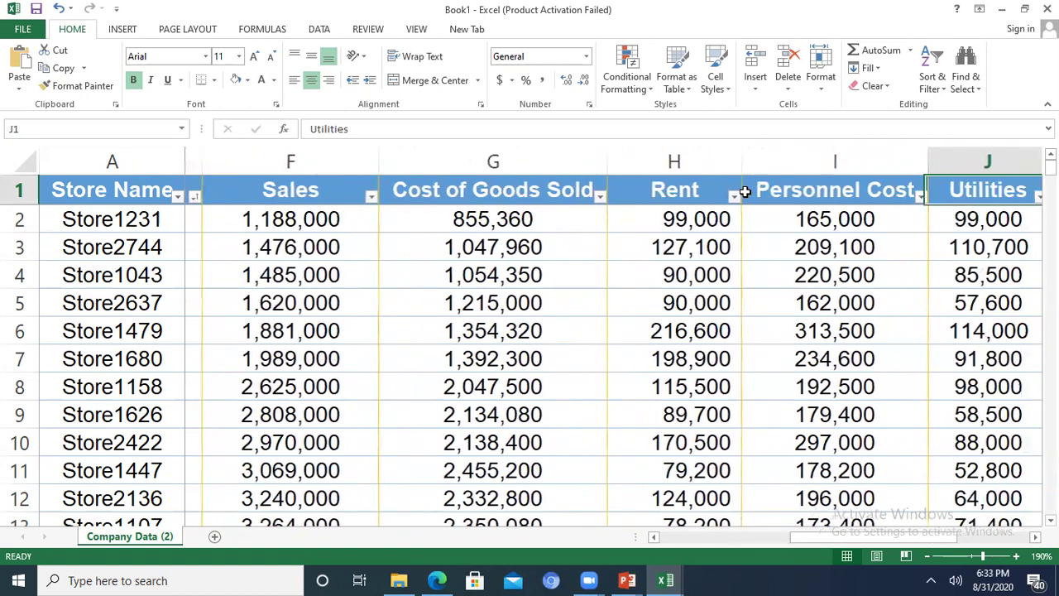
pyautogui.press('Right')
pyautogui.press('Right')
pyautogui.press('Right')
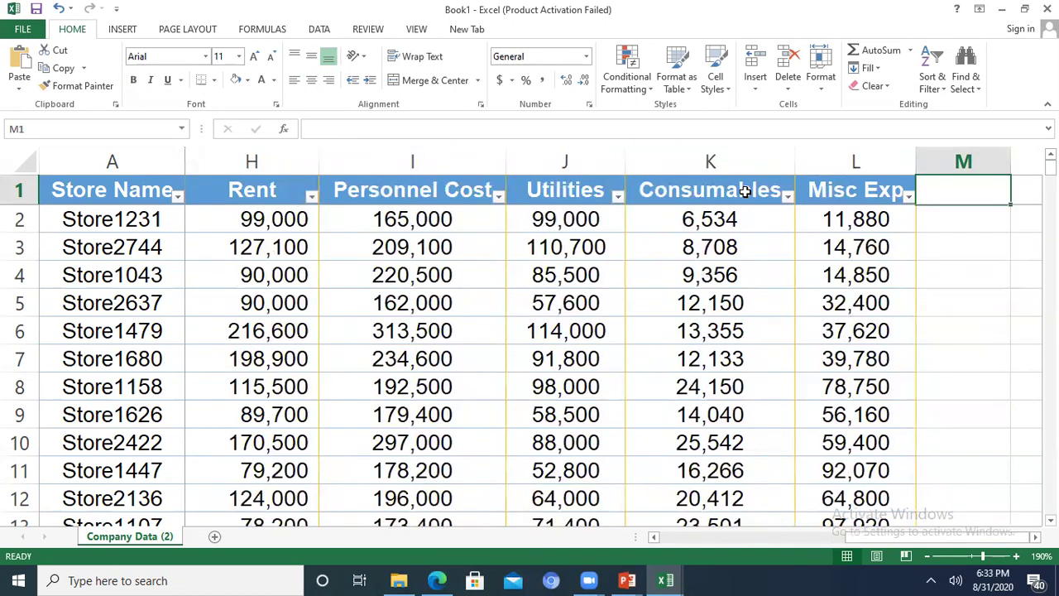
pyautogui.hotkey('ctrl', 'Left')
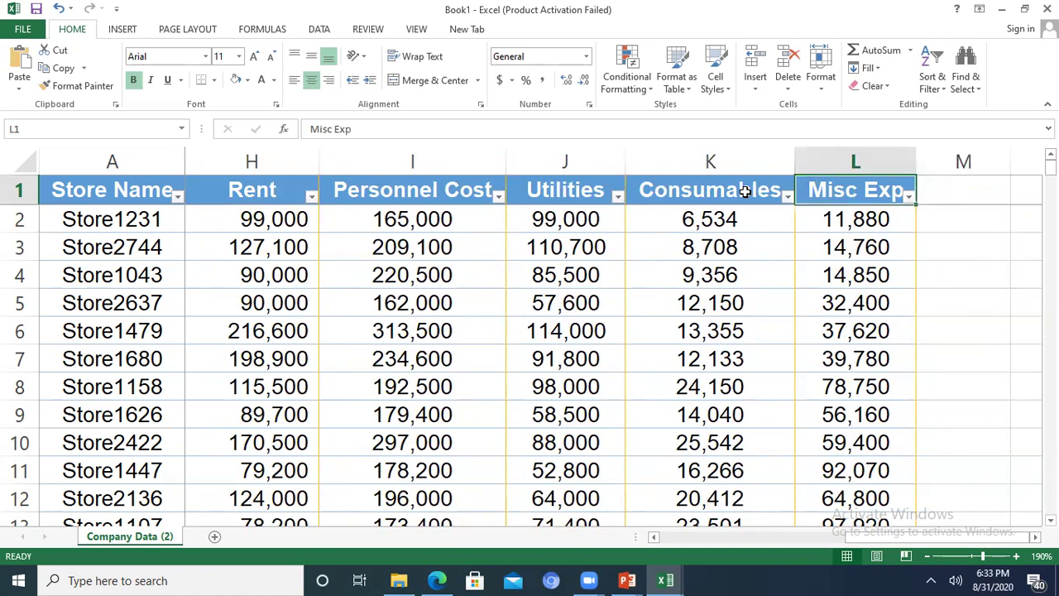
pyautogui.hotkey('ctrl', 'Left')
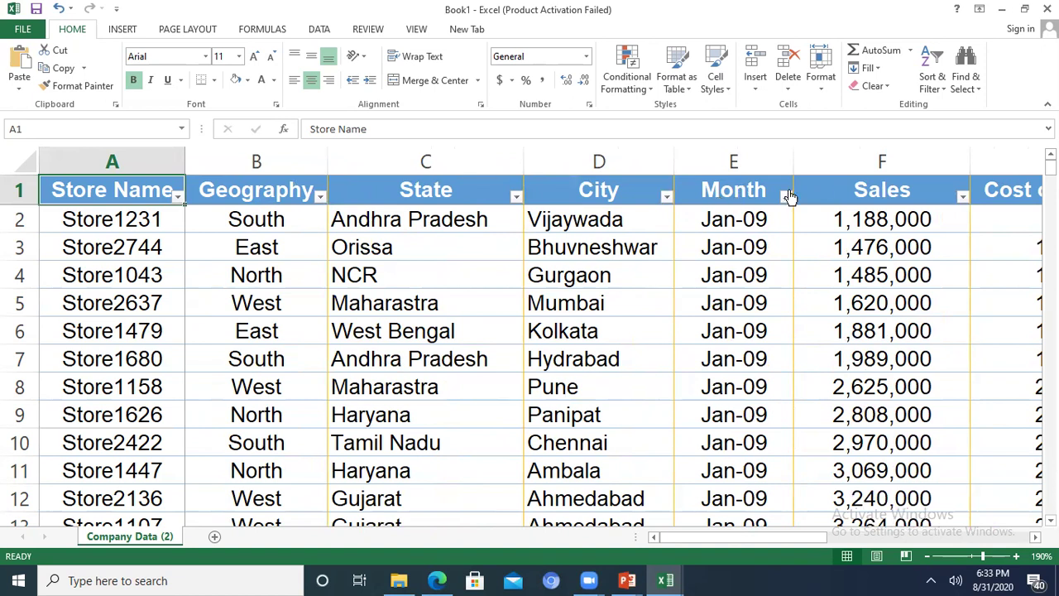
# Compare the Sales header with the expense headers once more and go back to the Store Name header.
pyautogui.click(862, 189)
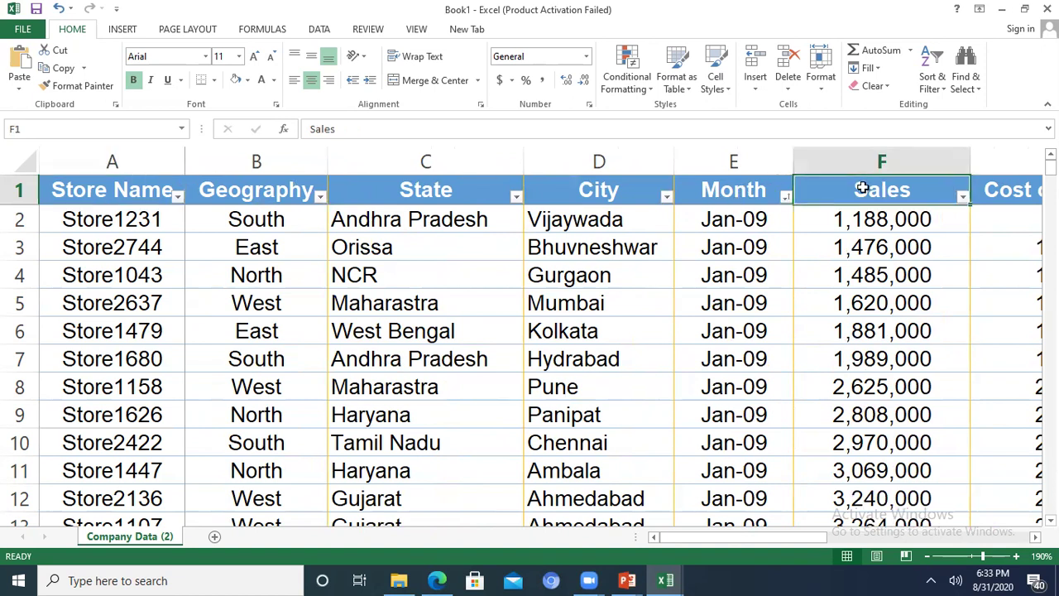
pyautogui.click(1030, 195)
pyautogui.press('Right')
pyautogui.press('Right')
pyautogui.press('Right')
pyautogui.press('Right')
pyautogui.press('Right')
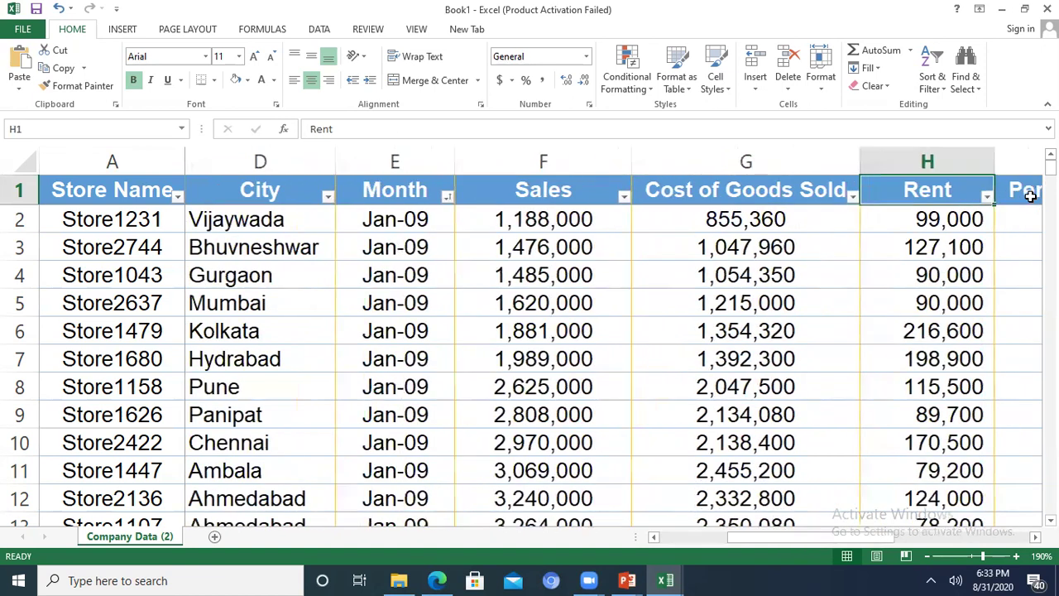
pyautogui.press('Left')
pyautogui.press('Left')
pyautogui.press('Left')
pyautogui.press('Left')
pyautogui.press('Left')
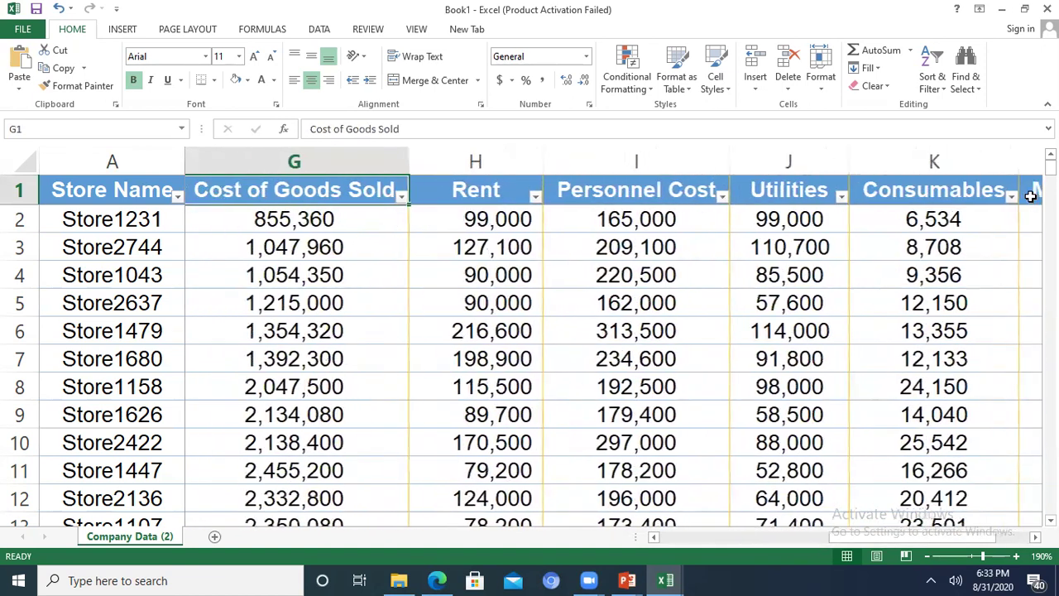
pyautogui.press('Right')
pyautogui.press('Left')
pyautogui.press('Left')
pyautogui.press('Left')
pyautogui.press('Left')
pyautogui.press('Left')
pyautogui.press('Left')
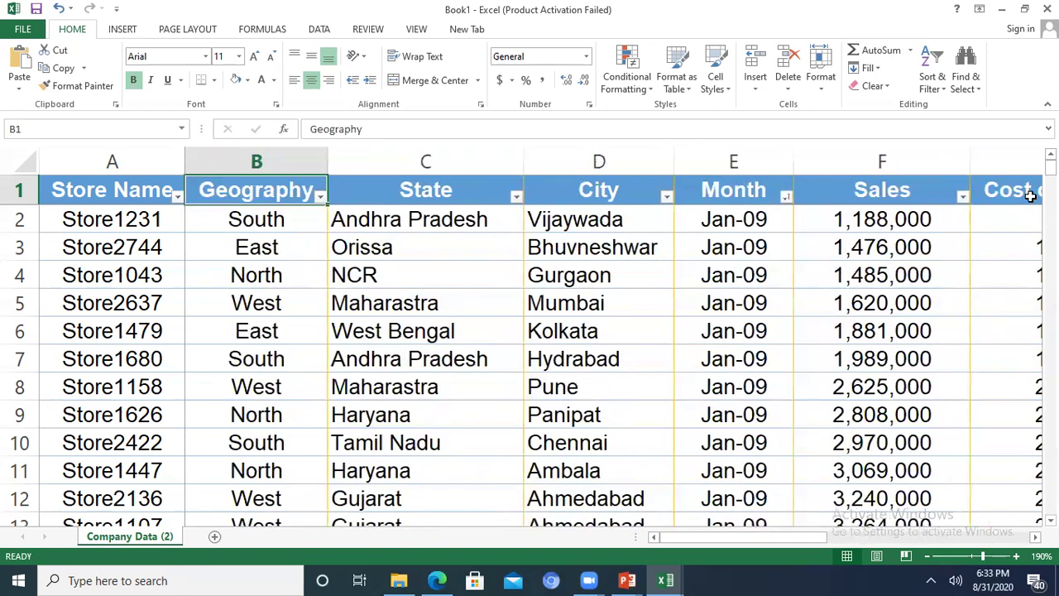
pyautogui.press('Left')
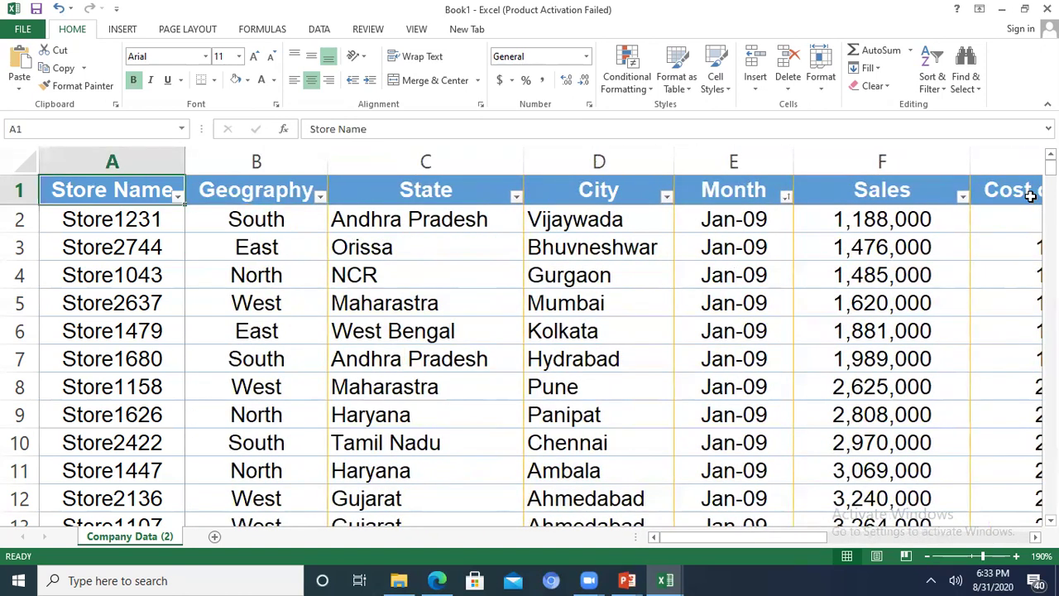
# Check the last record in the Store Name column and return to the header cell A1.
pyautogui.click(163, 225)
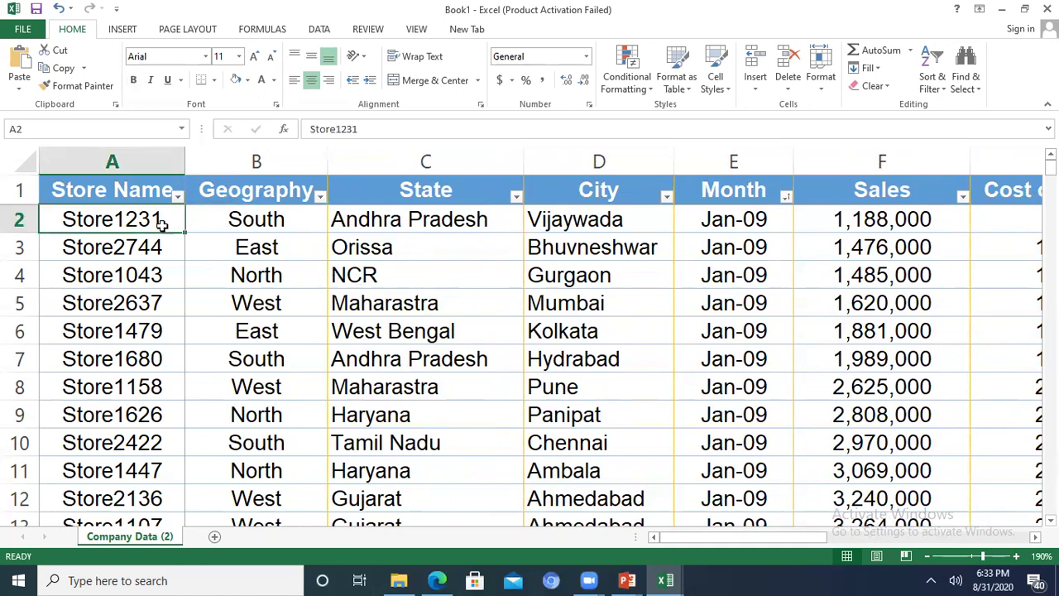
pyautogui.hotkey('ctrl', 'Down')
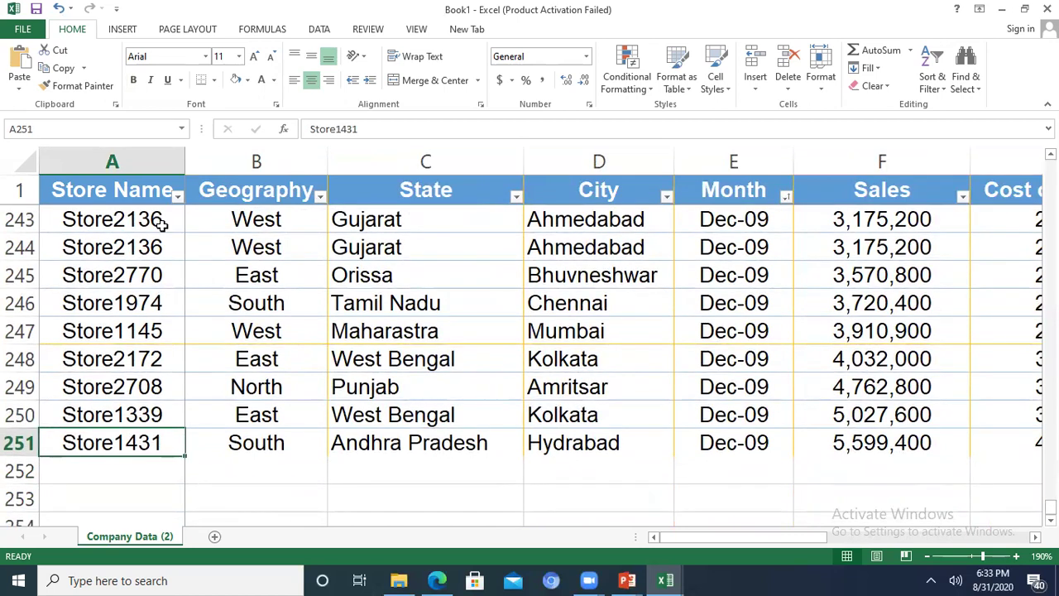
pyautogui.press('Up')
pyautogui.hotkey('ctrl', 'Up')
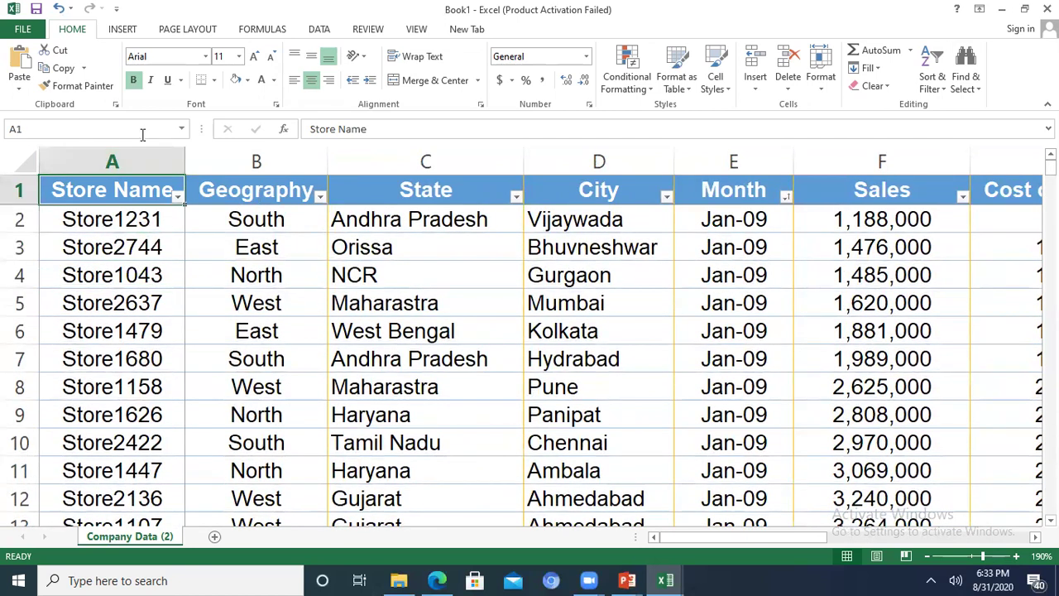
# Create a PivotTable on a new worksheet from the range A1:L251 of the Company Data (2) sheet.
pyautogui.click(124, 31)
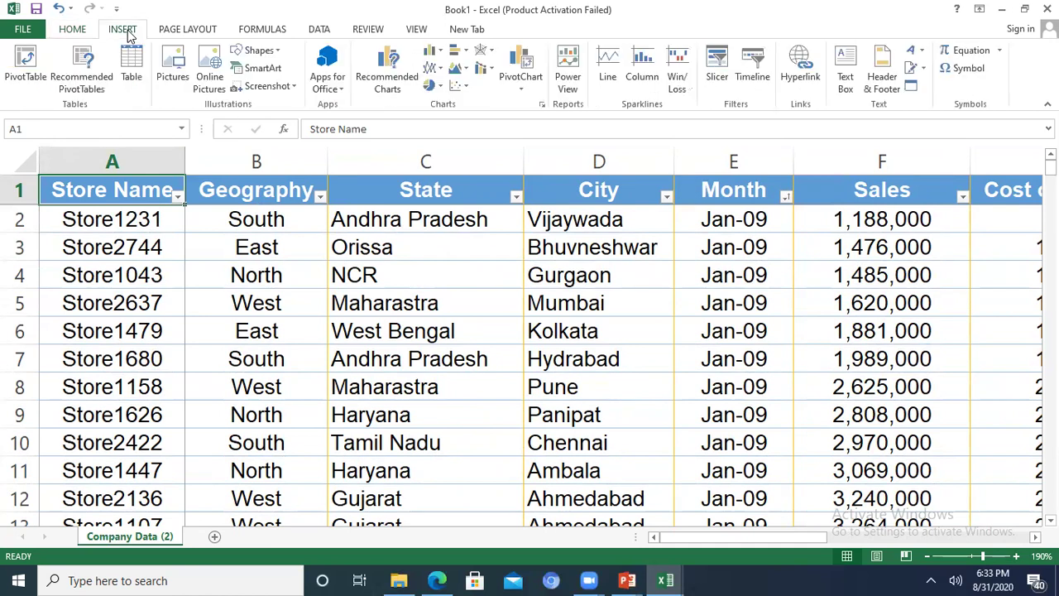
pyautogui.click(25, 63)
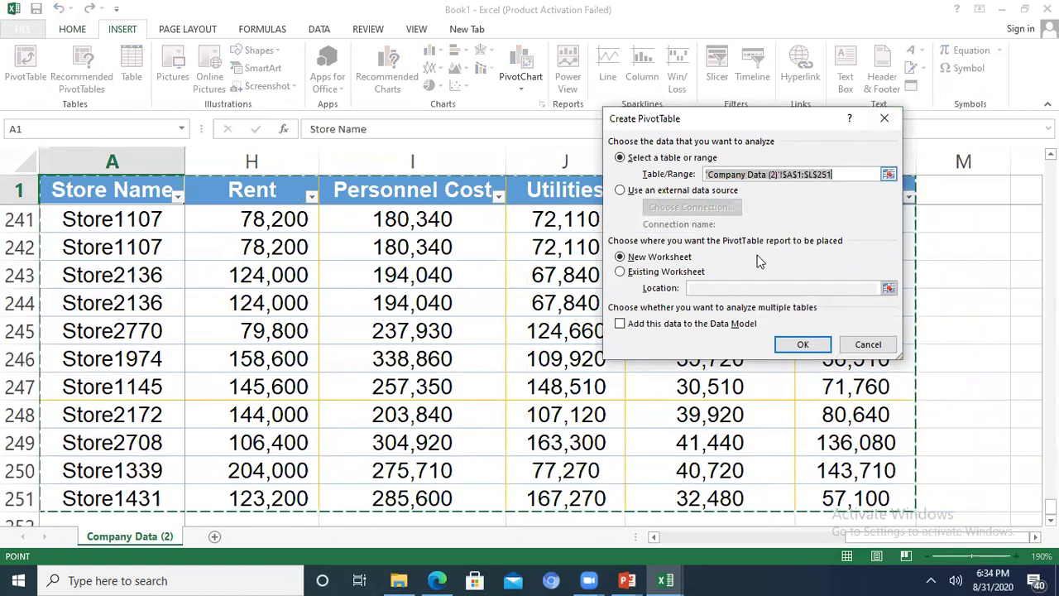
pyautogui.click(809, 345)
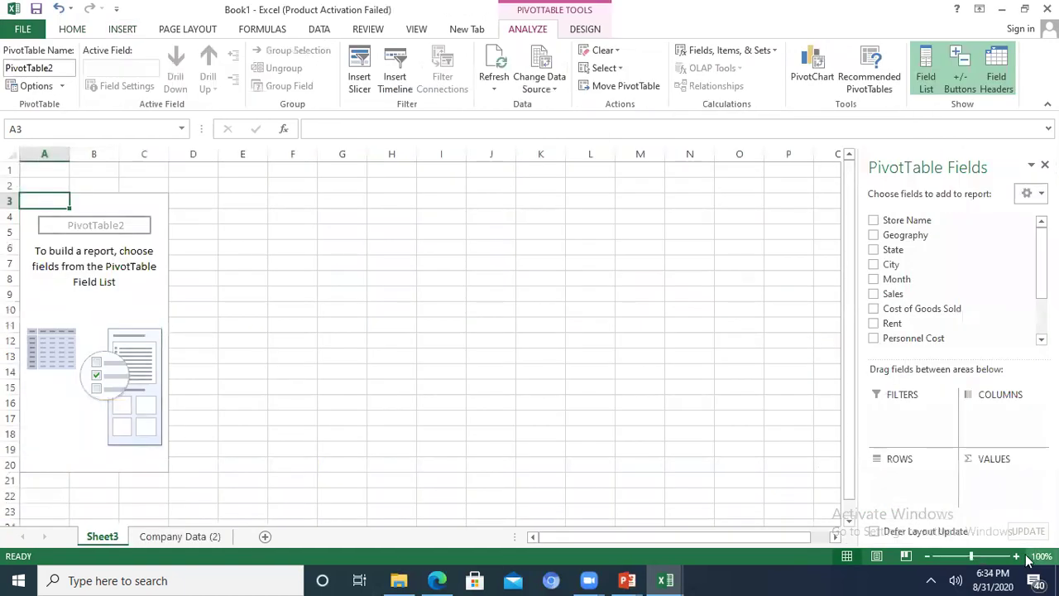
# Rename the new PivotTable worksheet as Profit & Loss and select a cell inside the empty PivotTable.
pyautogui.click(1017, 556)
pyautogui.click(1017, 556)
pyautogui.click(1017, 556)
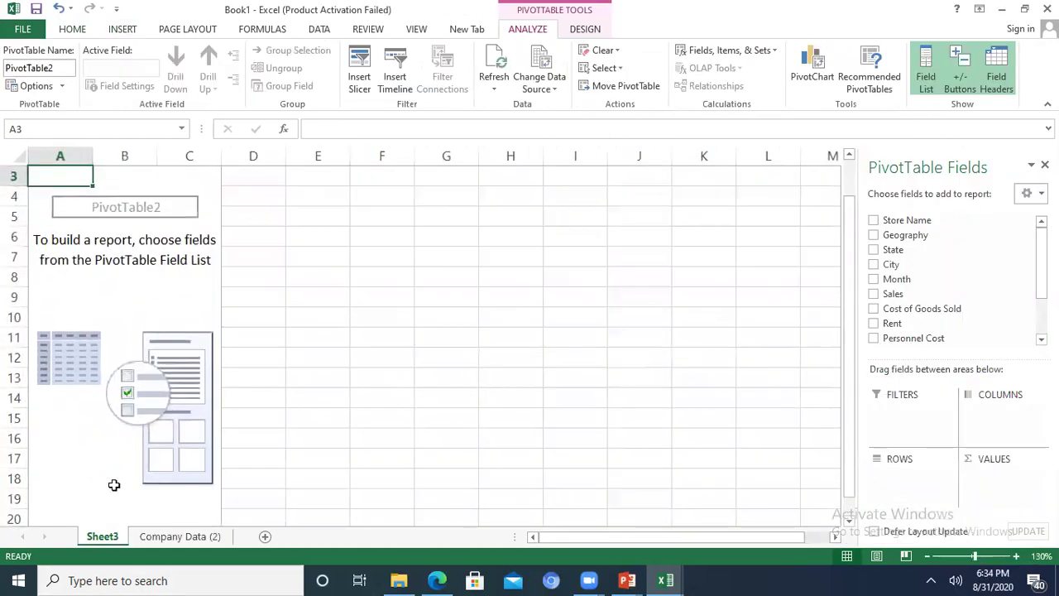
pyautogui.rightClick(113, 538)
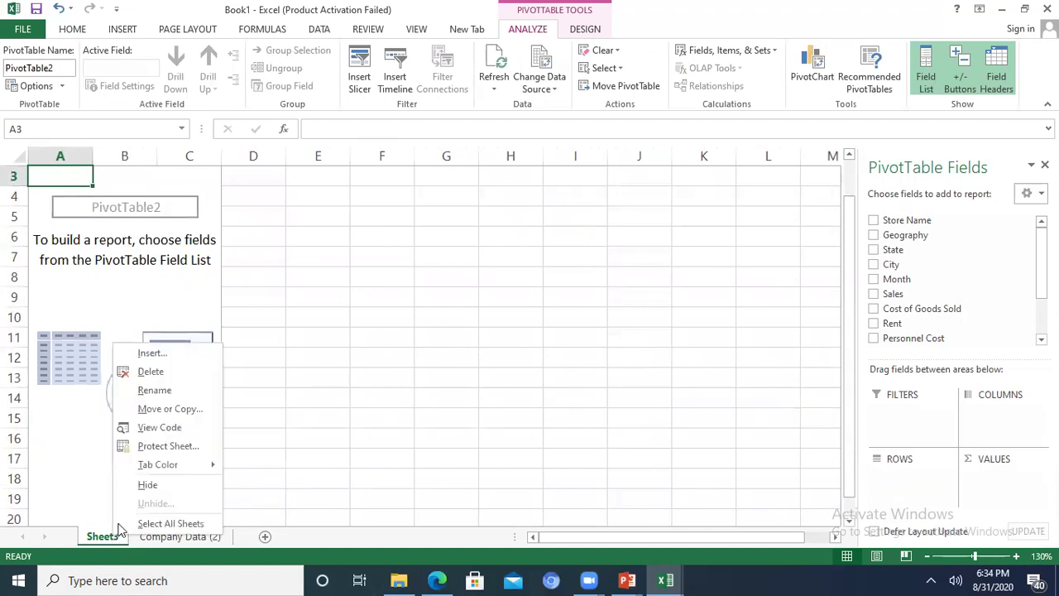
pyautogui.click(154, 390)
pyautogui.write('P')
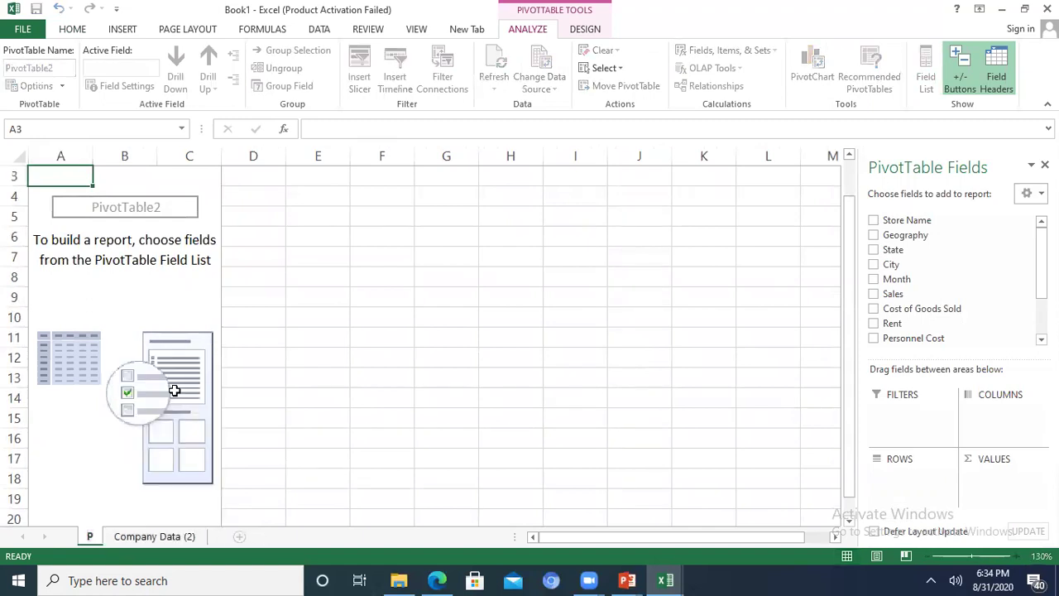
pyautogui.write('rofit')
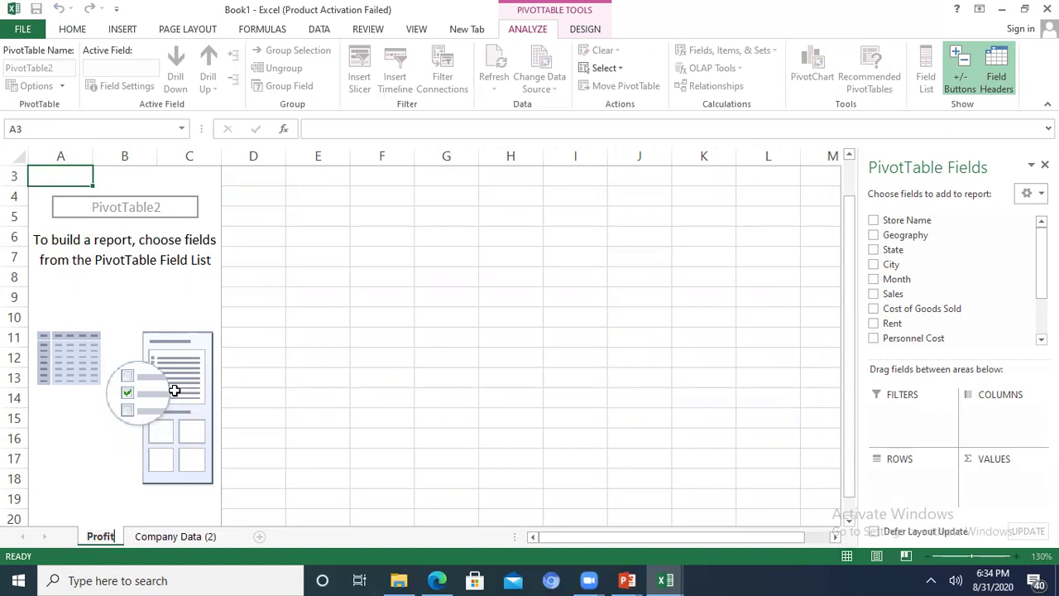
pyautogui.write(' &')
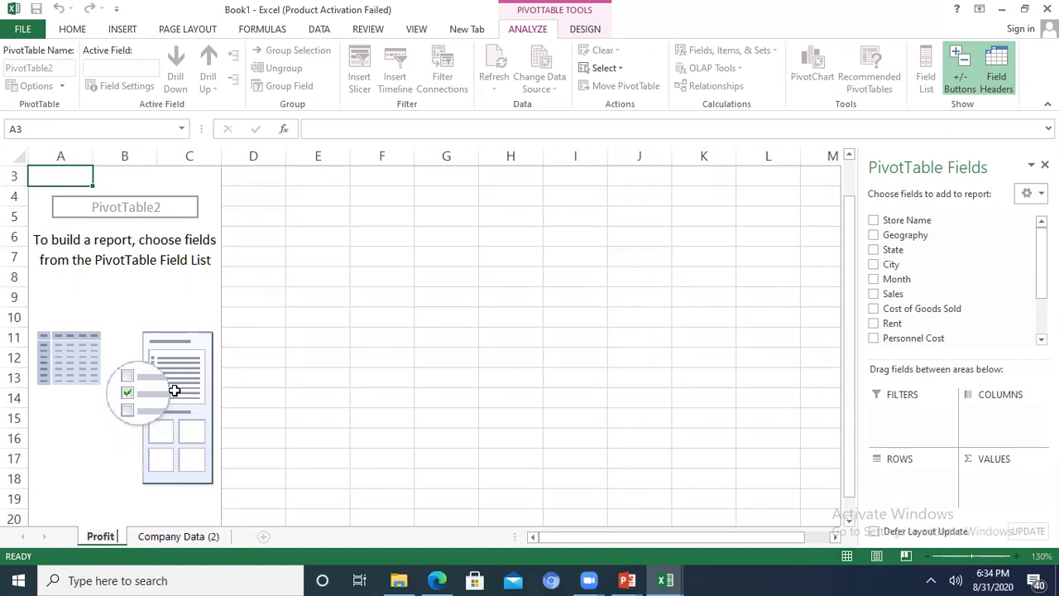
pyautogui.write(' Loss')
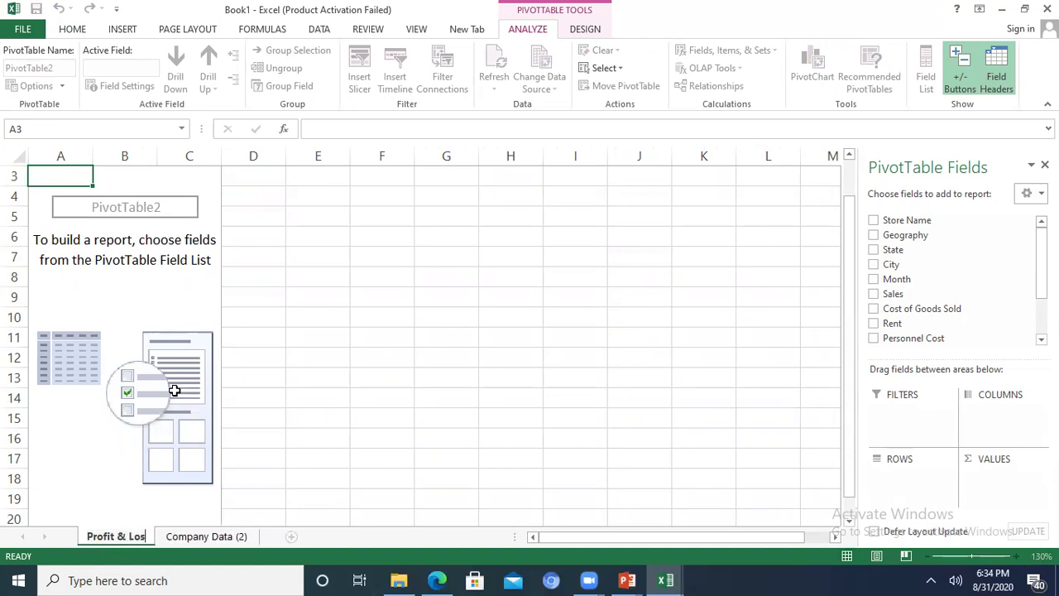
pyautogui.press('Return')
pyautogui.click(183, 386)
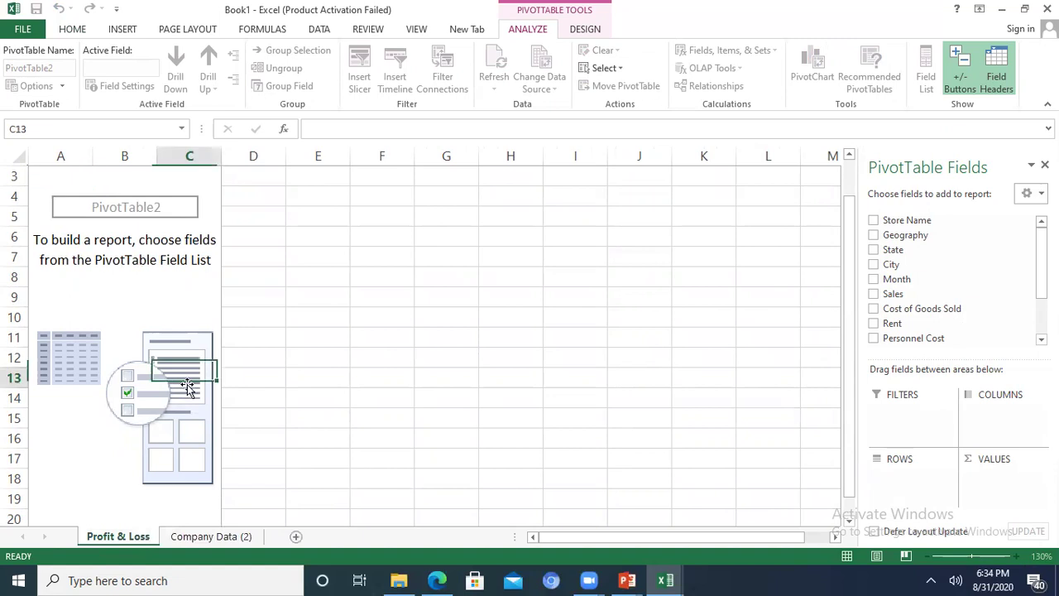
# Add the Sales field to the values of the empty PivotTable.
pyautogui.click(303, 285)
pyautogui.click(215, 269)
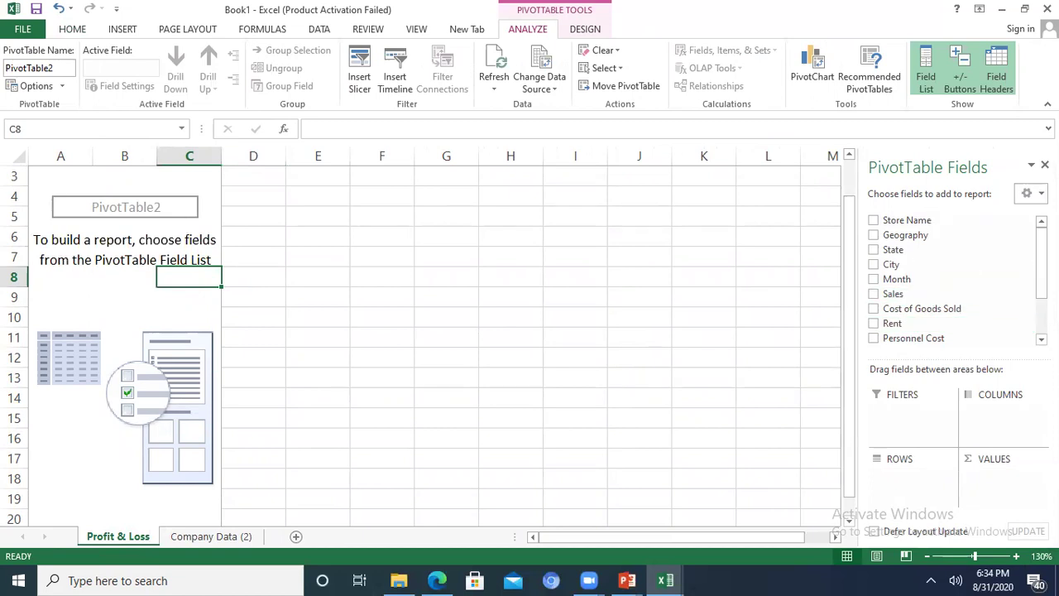
pyautogui.click(879, 298)
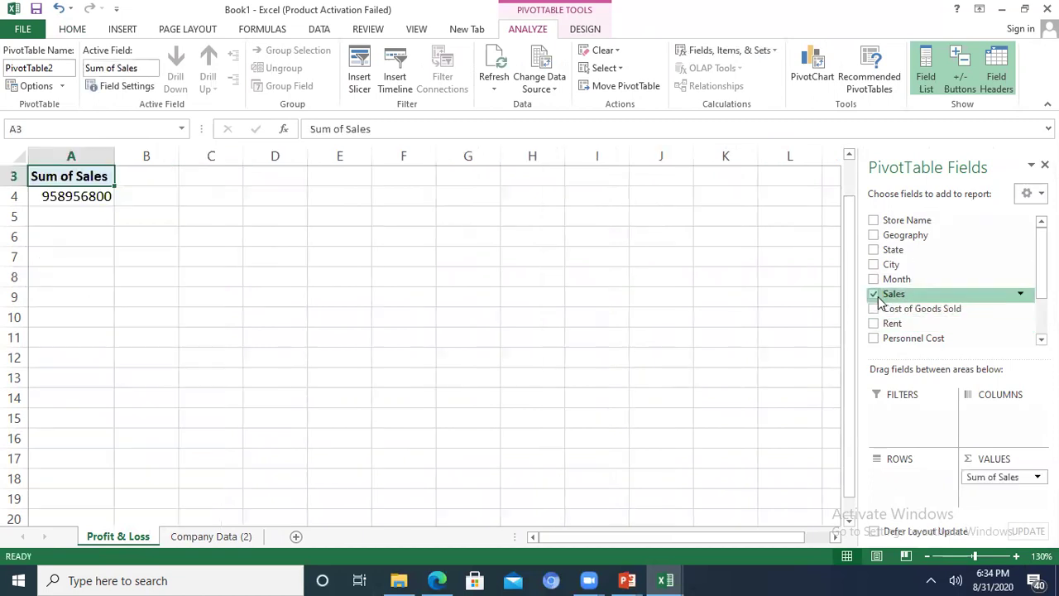
# Format the Sum of Sales value with thousands separators and no decimal places.
pyautogui.click(68, 196)
pyautogui.click(73, 31)
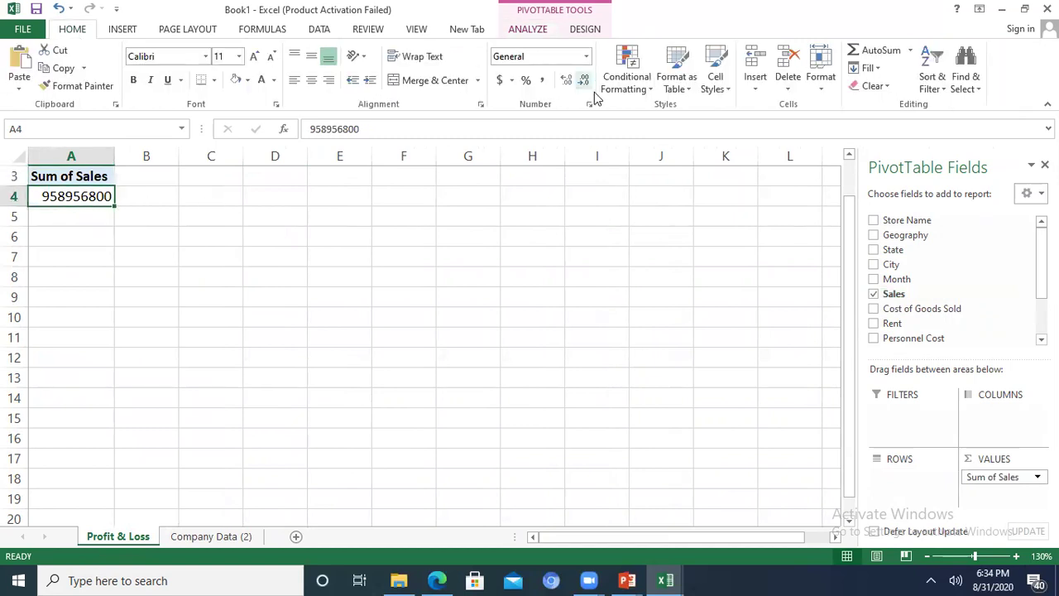
pyautogui.click(541, 81)
pyautogui.click(584, 80)
pyautogui.click(584, 81)
pyautogui.click(329, 283)
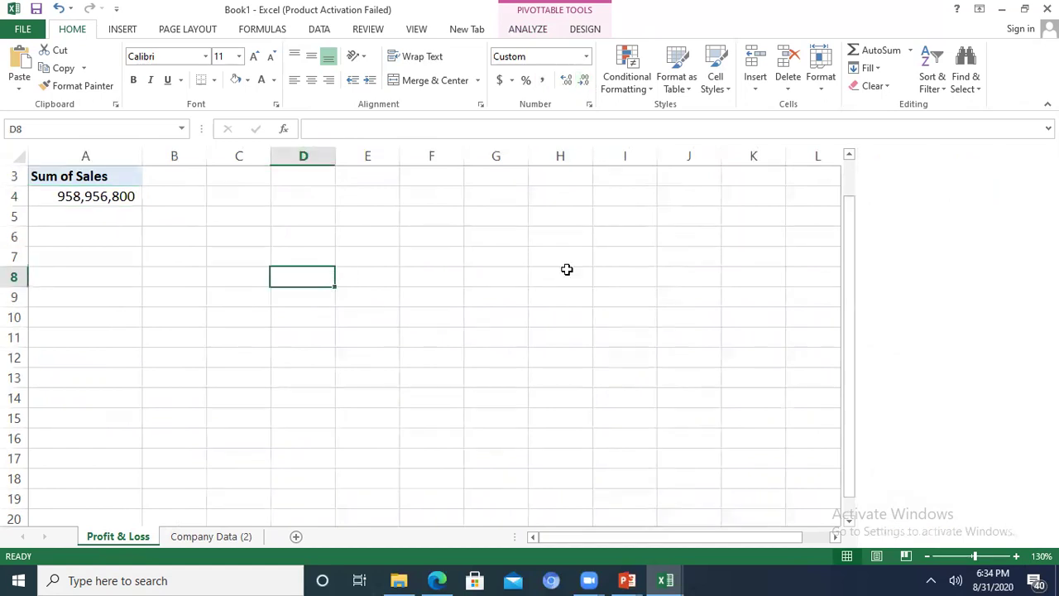
# Delete the two empty rows above the PivotTable on the Profit & Loss sheet.
pyautogui.click(1015, 556)
pyautogui.click(1015, 557)
pyautogui.click(1015, 557)
pyautogui.click(1015, 557)
pyautogui.click(1015, 556)
pyautogui.moveTo(1051, 372); pyautogui.dragTo(1051, 300)
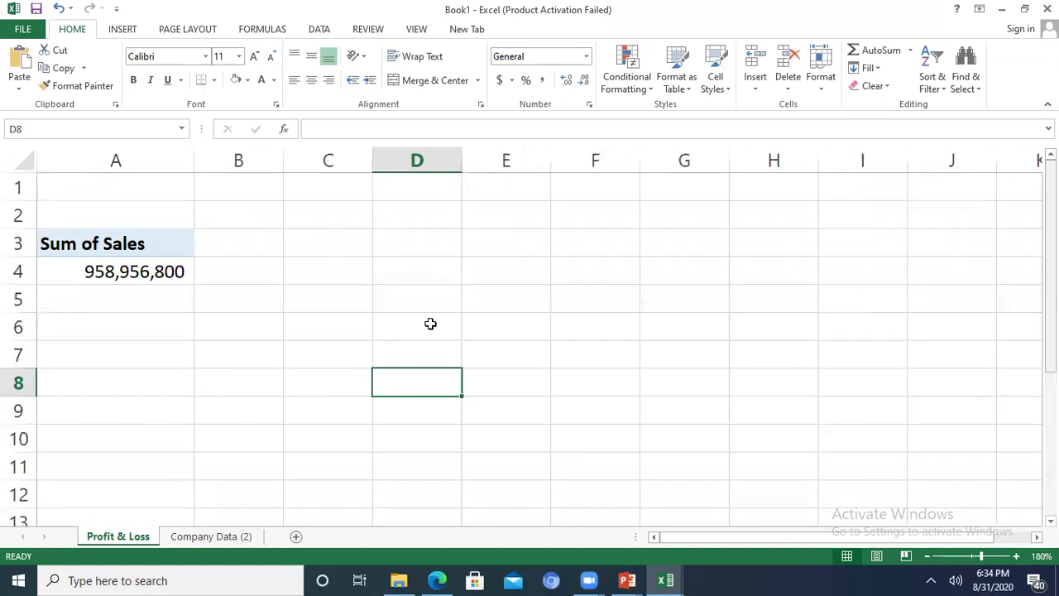
pyautogui.click(152, 268)
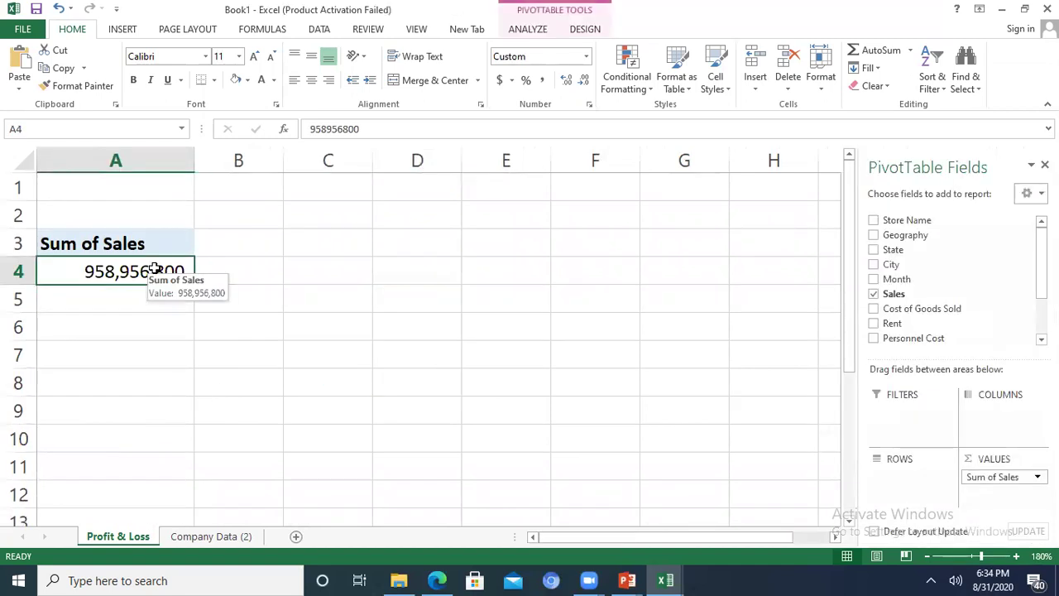
pyautogui.click(23, 183)
pyautogui.hotkey('ctrl', '-')
pyautogui.hotkey('ctrl', '-')
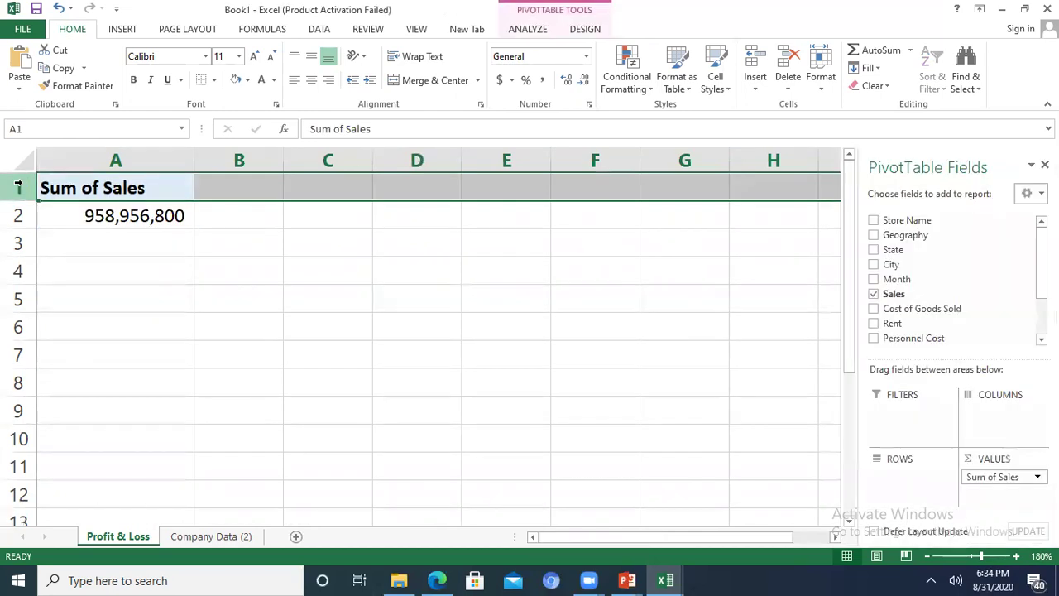
pyautogui.click(106, 211)
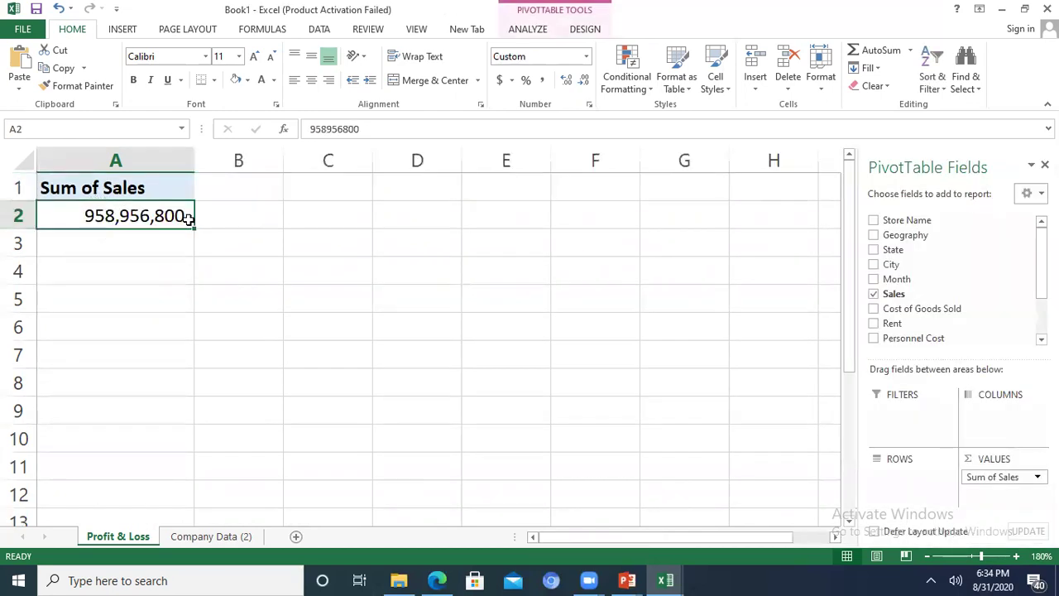
# Add Cost of Goods Sold to the PivotTable values and move the Values field from columns to rows.
pyautogui.click(873, 309)
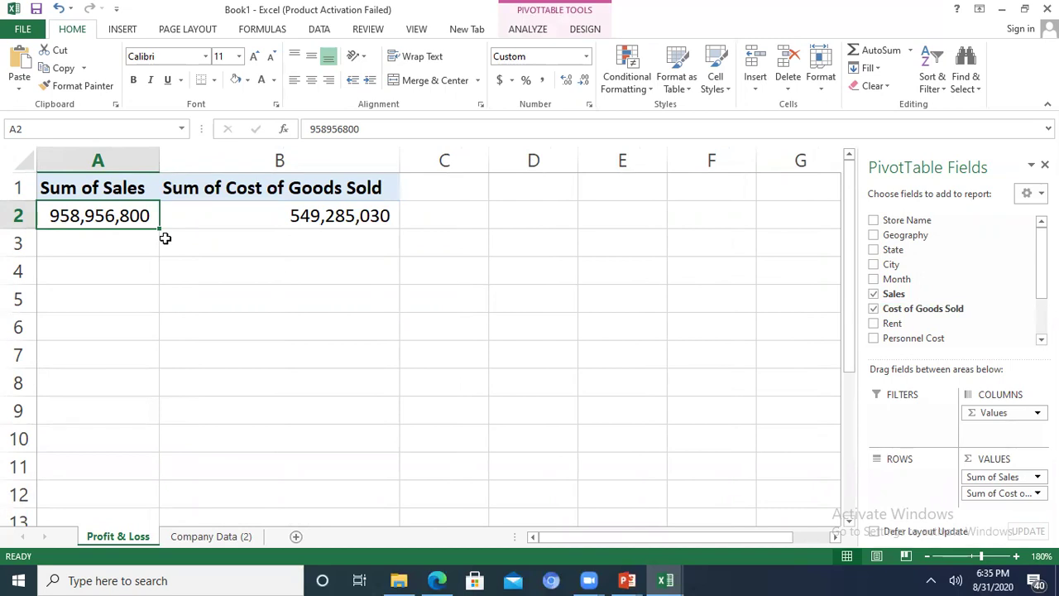
pyautogui.click(235, 210)
pyautogui.click(123, 234)
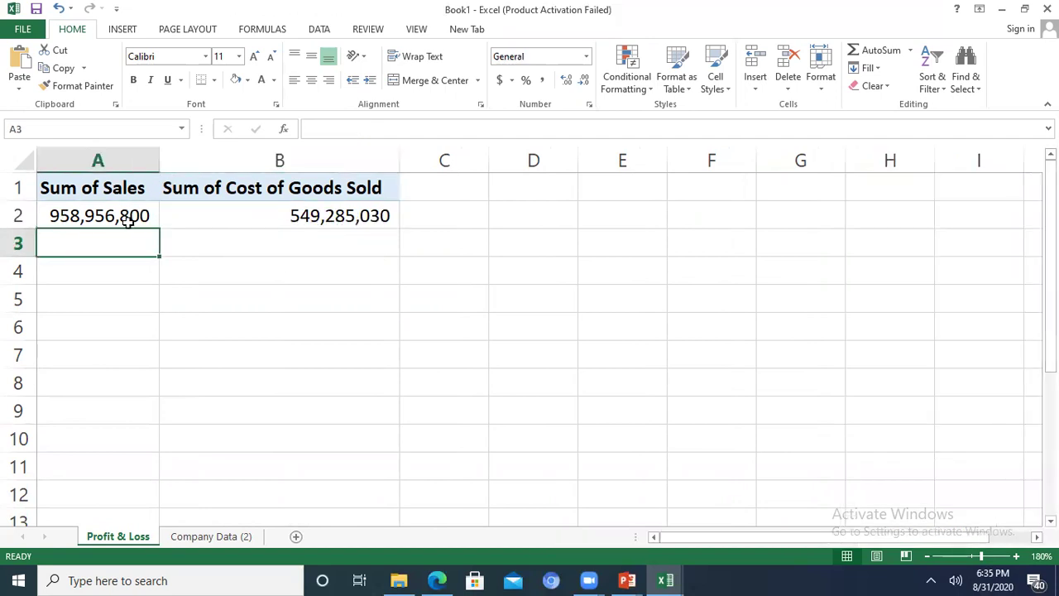
pyautogui.click(135, 208)
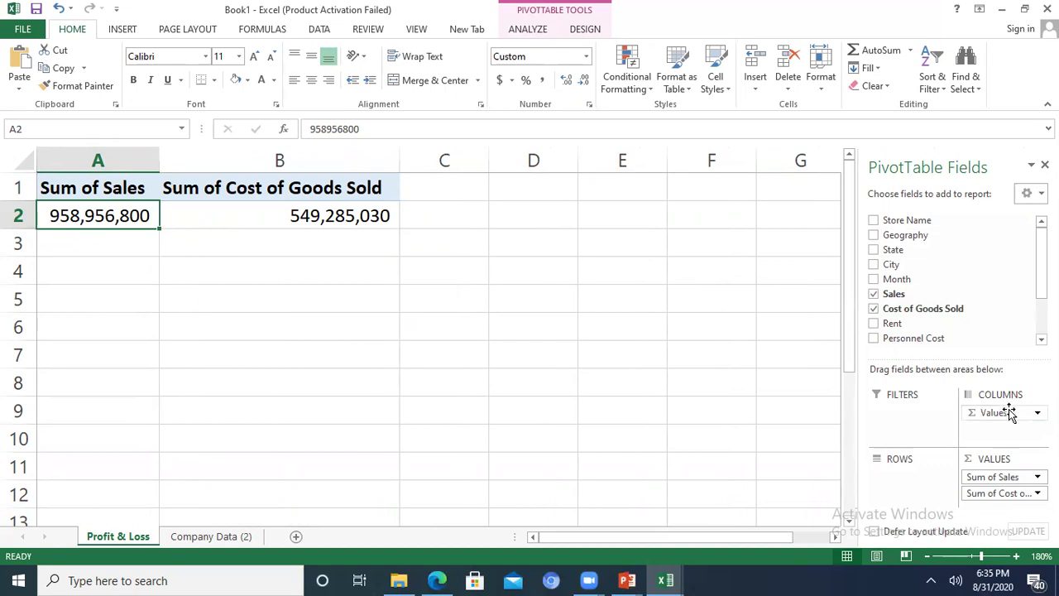
pyautogui.moveTo(1008, 412); pyautogui.dragTo(901, 500)
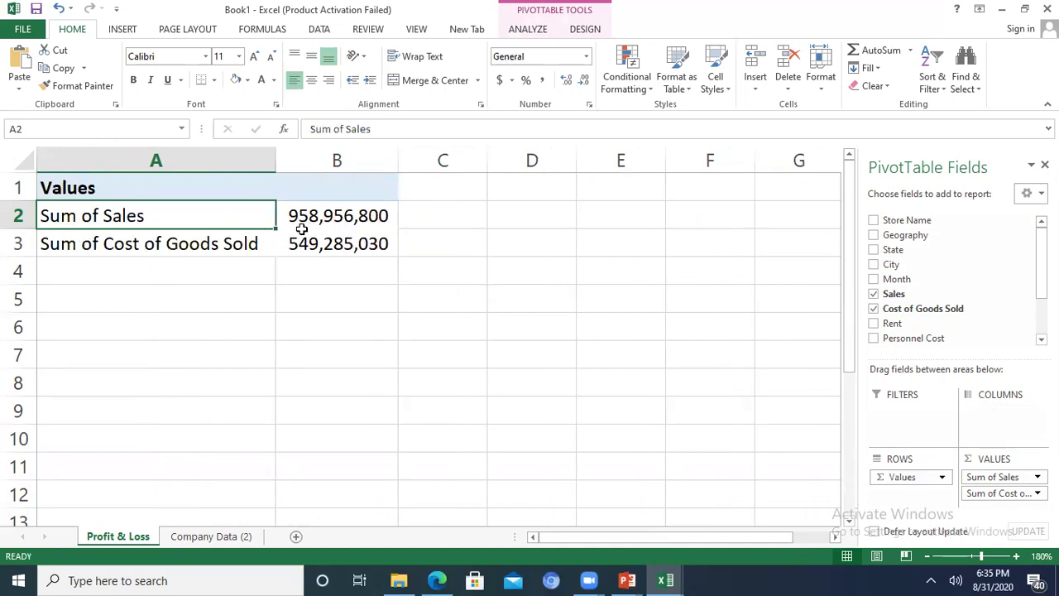
# Move the Values field back to the columns area and return it to rows to compare the two layouts.
pyautogui.moveTo(302, 229)
pyautogui.moveTo(896, 476); pyautogui.dragTo(984, 417)
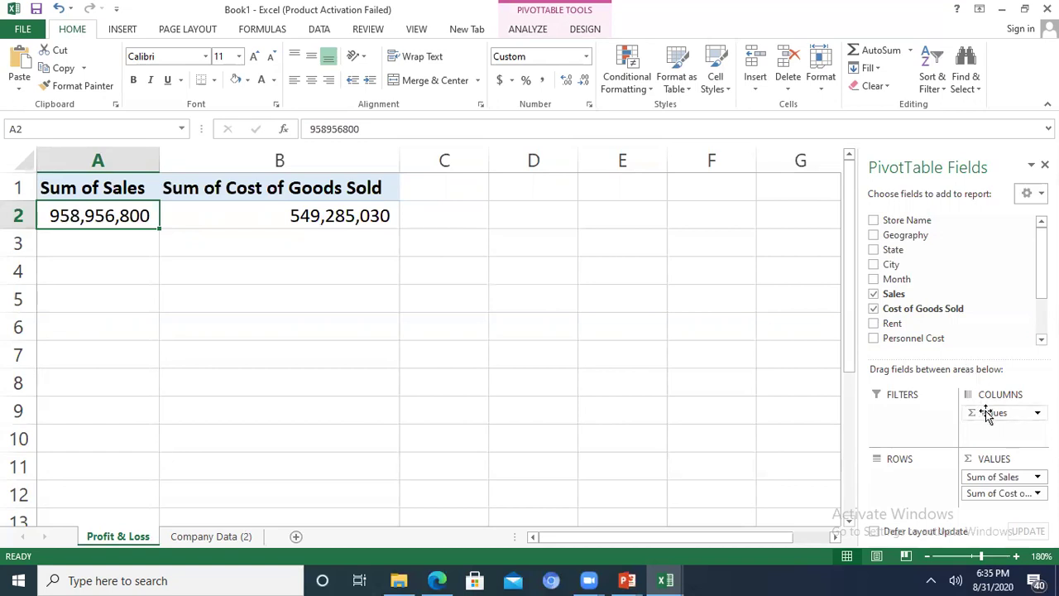
pyautogui.moveTo(986, 416); pyautogui.dragTo(902, 484)
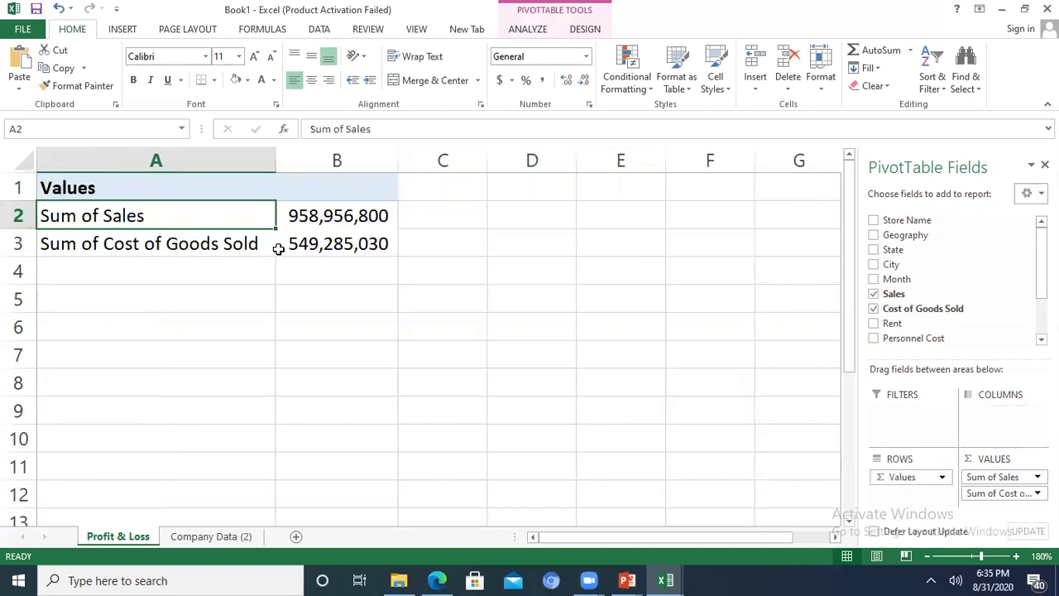
pyautogui.click(279, 248)
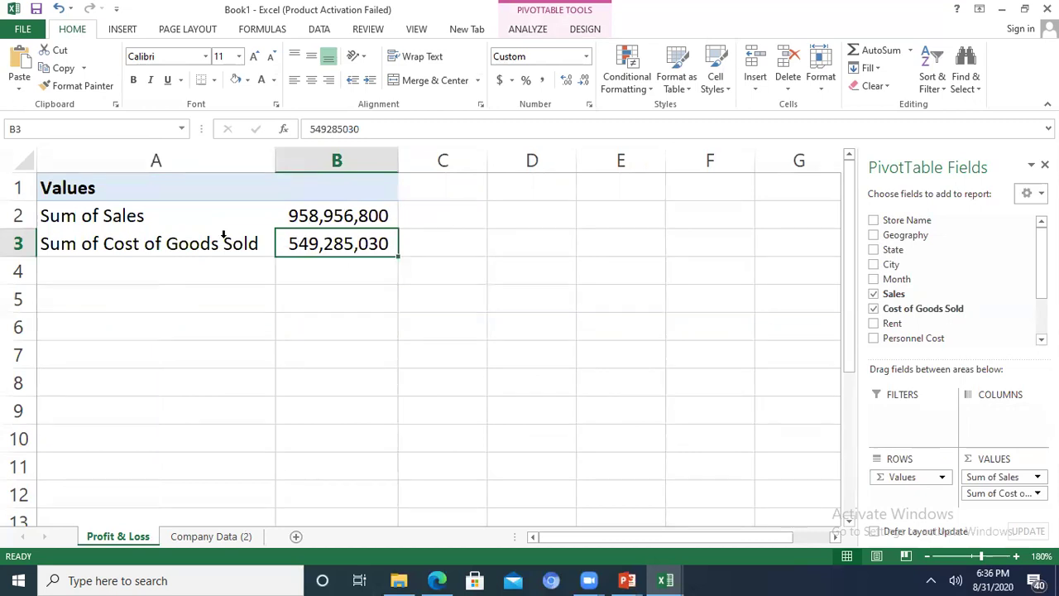
pyautogui.click(168, 269)
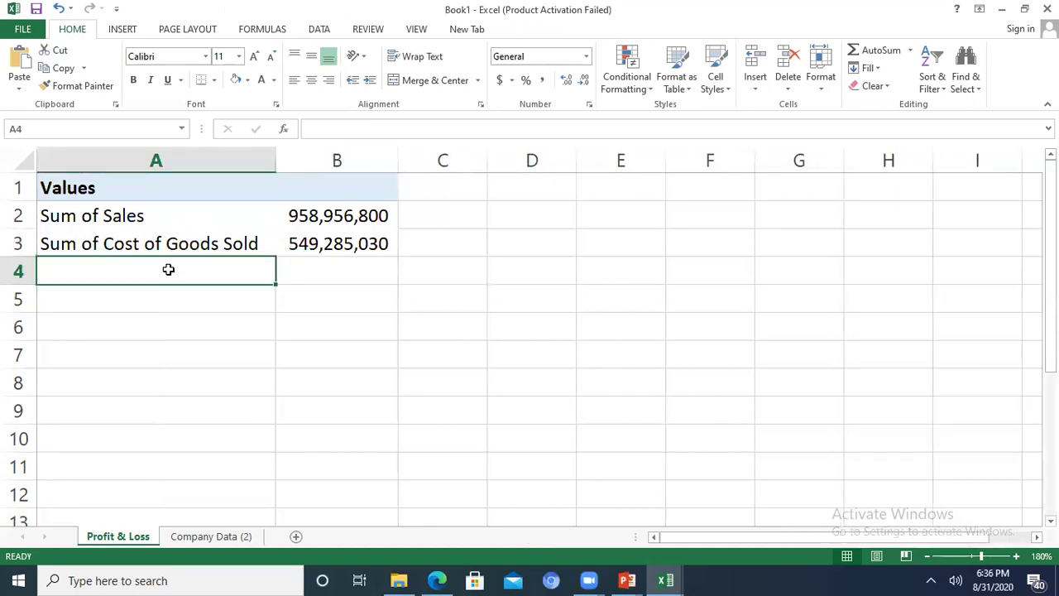
pyautogui.click(332, 238)
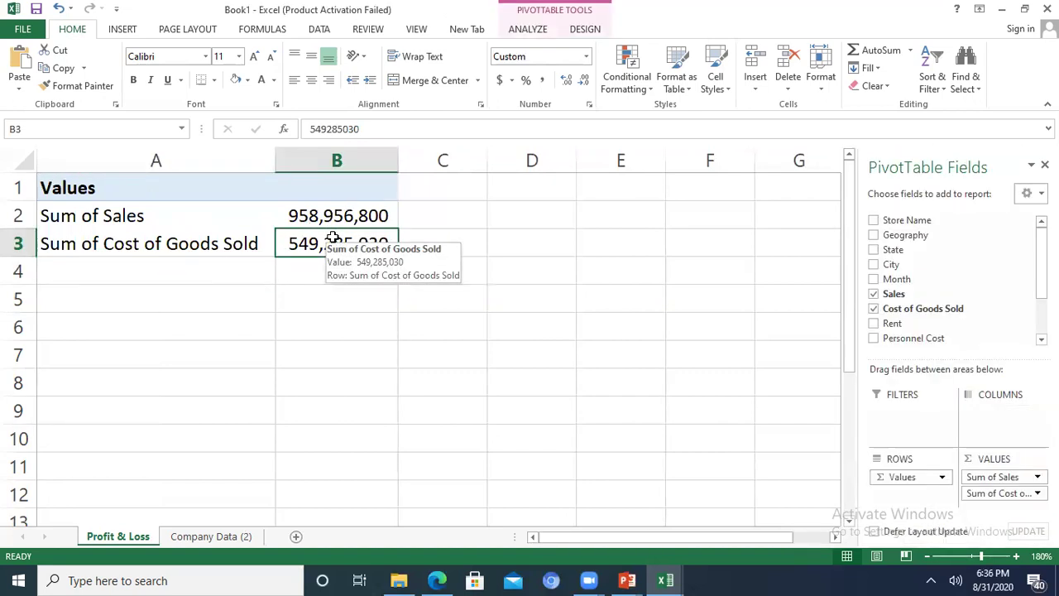
pyautogui.click(529, 31)
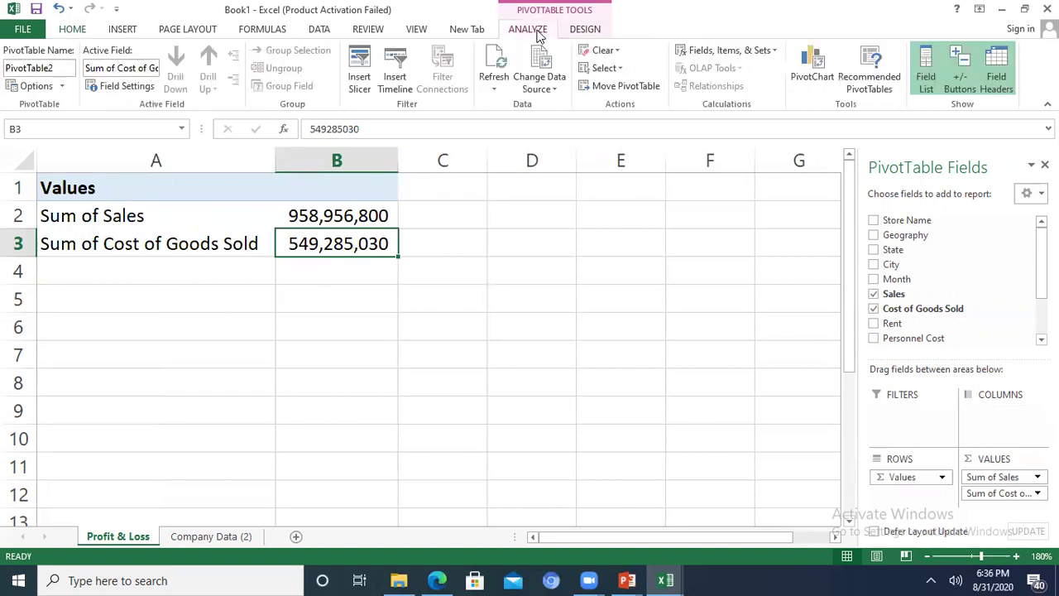
pyautogui.click(700, 51)
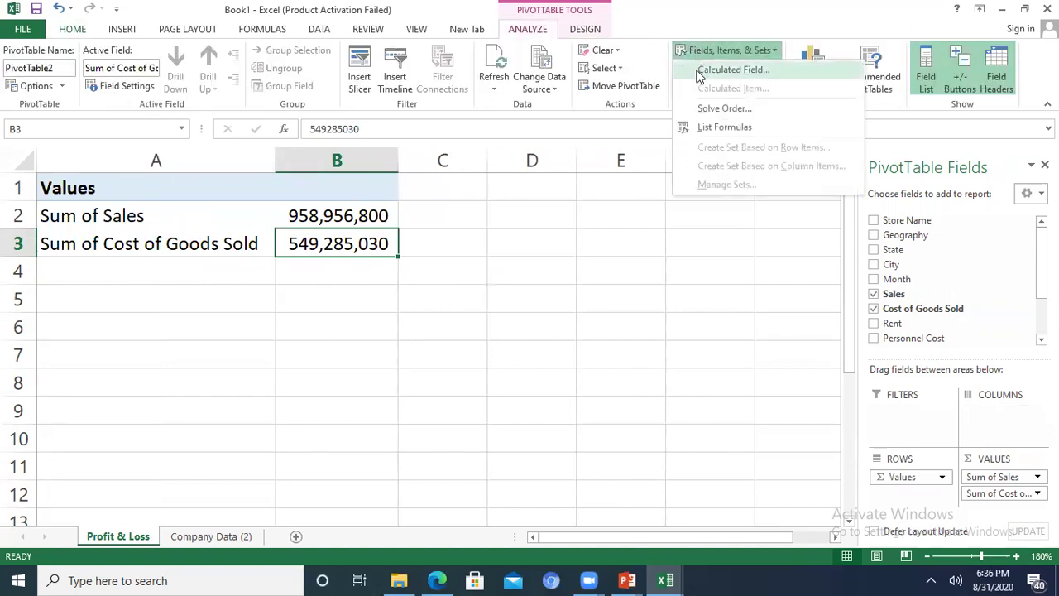
pyautogui.click(710, 73)
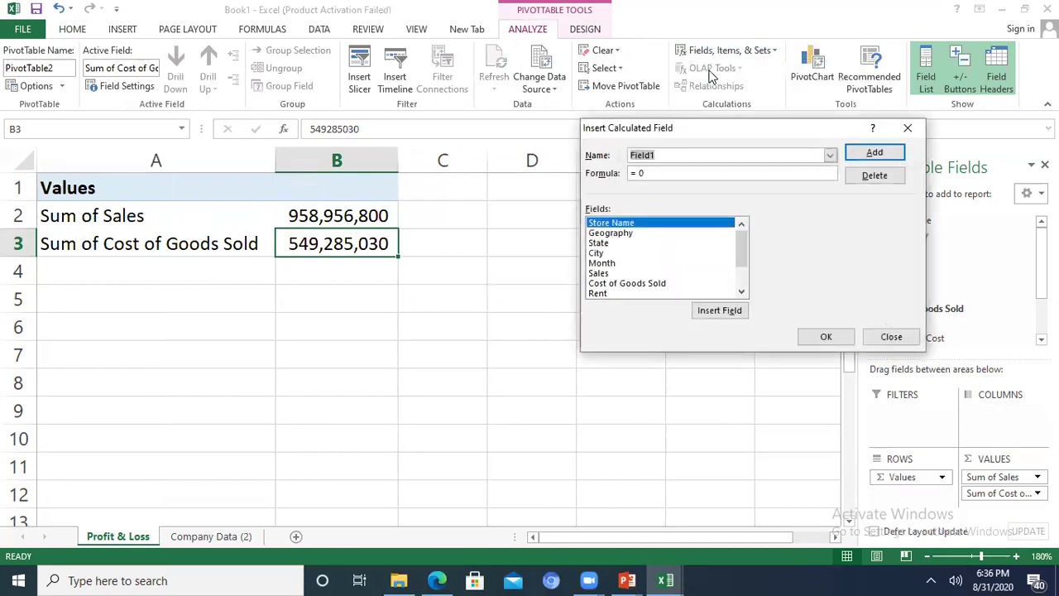
pyautogui.click(908, 128)
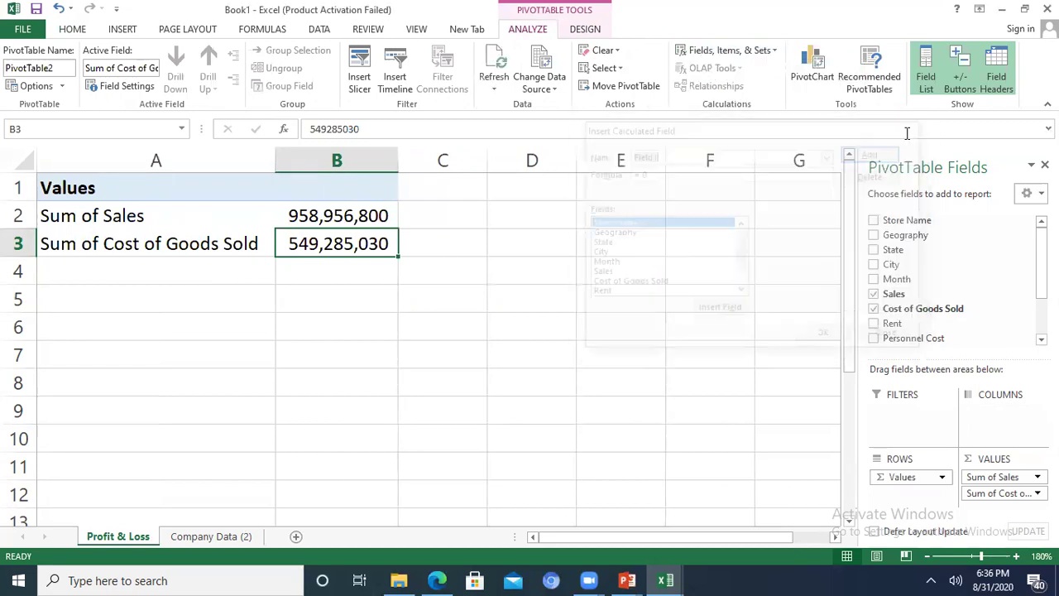
# Start a new calculated field for the PivotTable and name it Gross Profit.
pyautogui.click(693, 53)
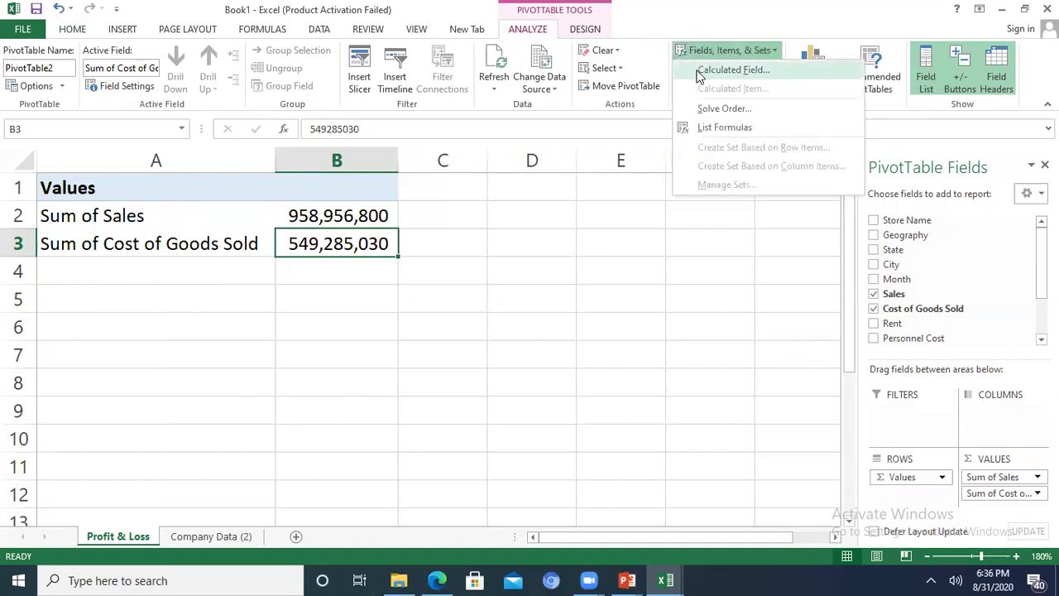
pyautogui.click(719, 70)
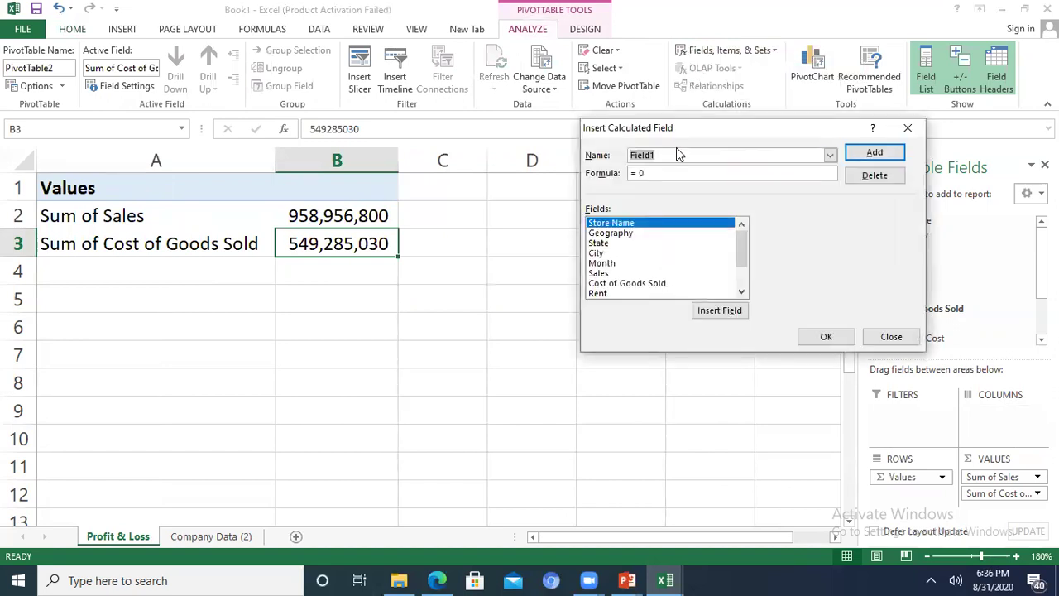
pyautogui.click(676, 154)
pyautogui.press('BackSpace')
pyautogui.press('BackSpace')
pyautogui.press('BackSpace')
pyautogui.press('BackSpace')
pyautogui.press('BackSpace')
pyautogui.press('BackSpace')
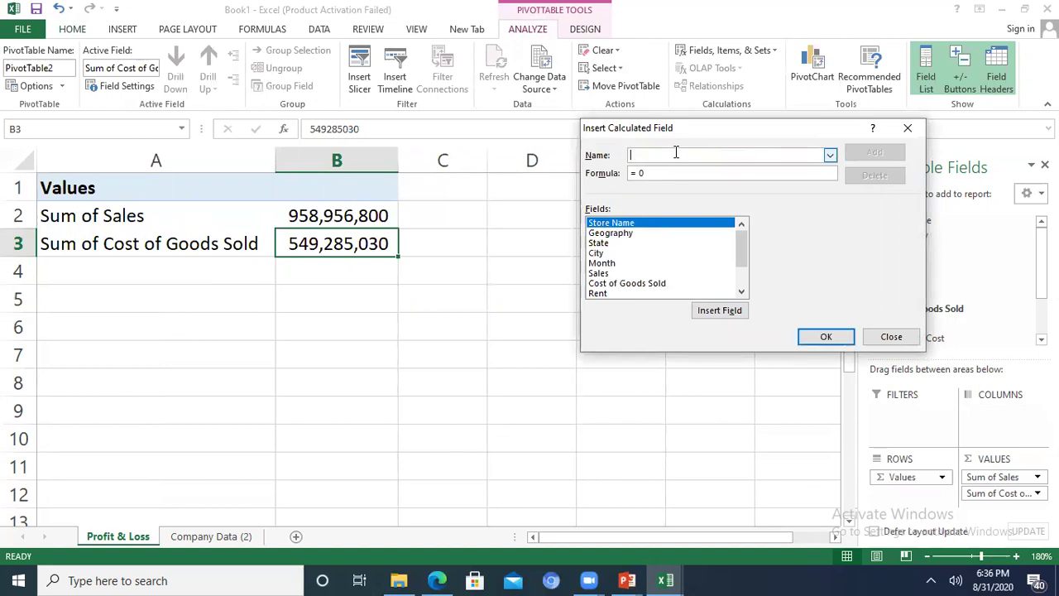
pyautogui.write('Gross profi')
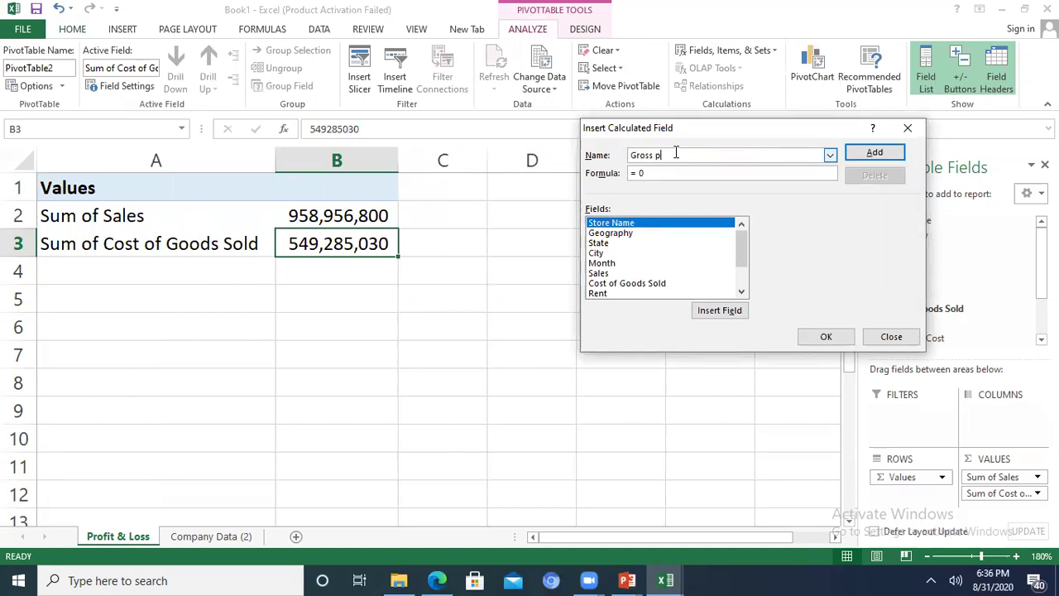
pyautogui.press('BackSpace')
pyautogui.press('BackSpace')
pyautogui.press('BackSpace')
pyautogui.press('BackSpace')
pyautogui.press('BackSpace')
pyautogui.write('Profit')
# Define the Gross Profit formula as Sales minus Cost of Goods Sold and insert the calculated field into the PivotTable.
pyautogui.click(674, 174)
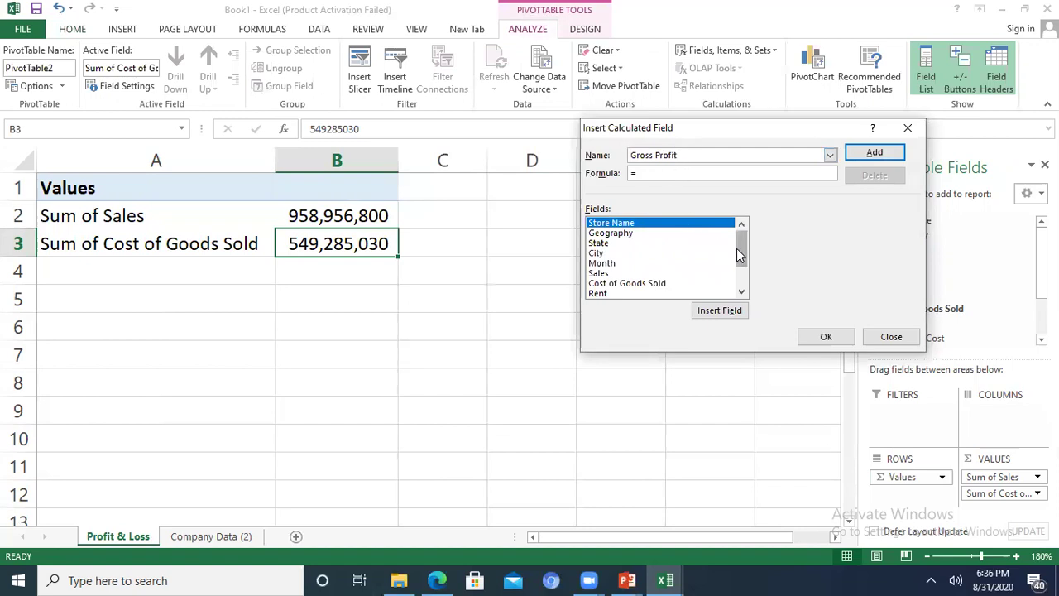
pyautogui.moveTo(742, 254); pyautogui.dragTo(741, 269)
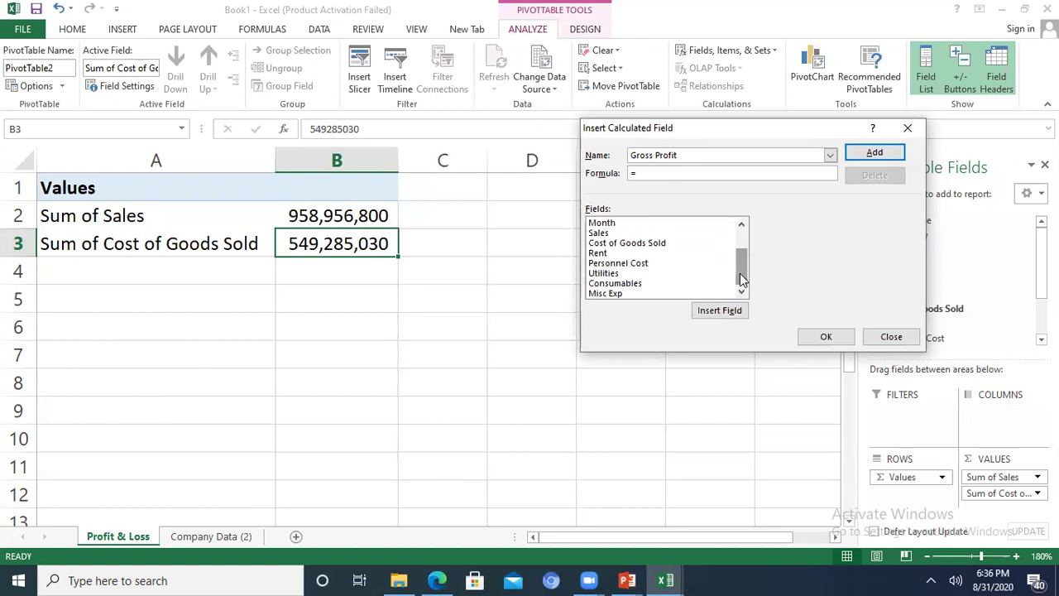
pyautogui.doubleClick(614, 233)
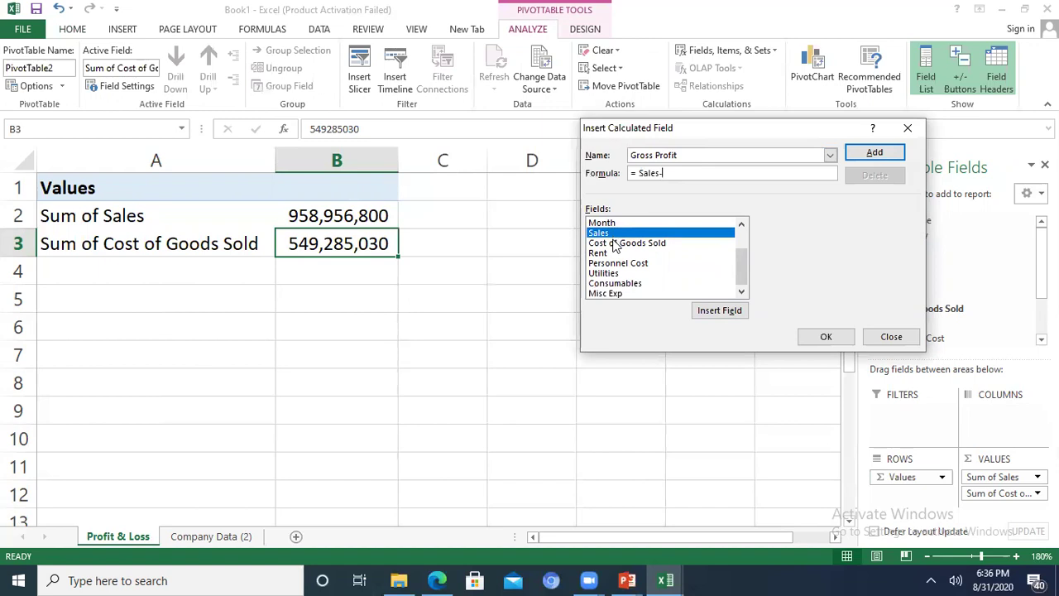
pyautogui.doubleClick(614, 243)
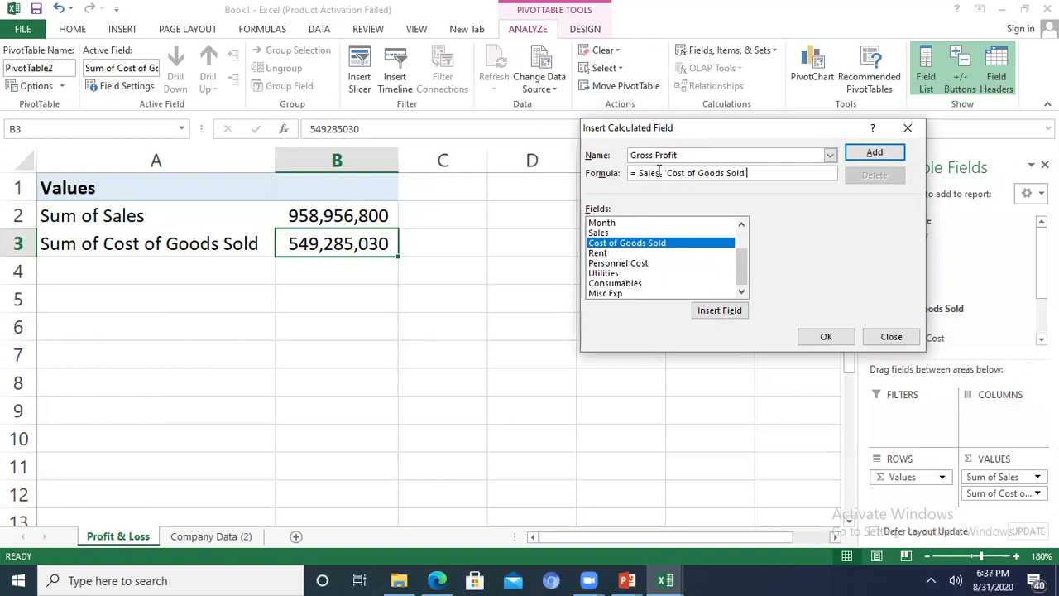
pyautogui.click(824, 336)
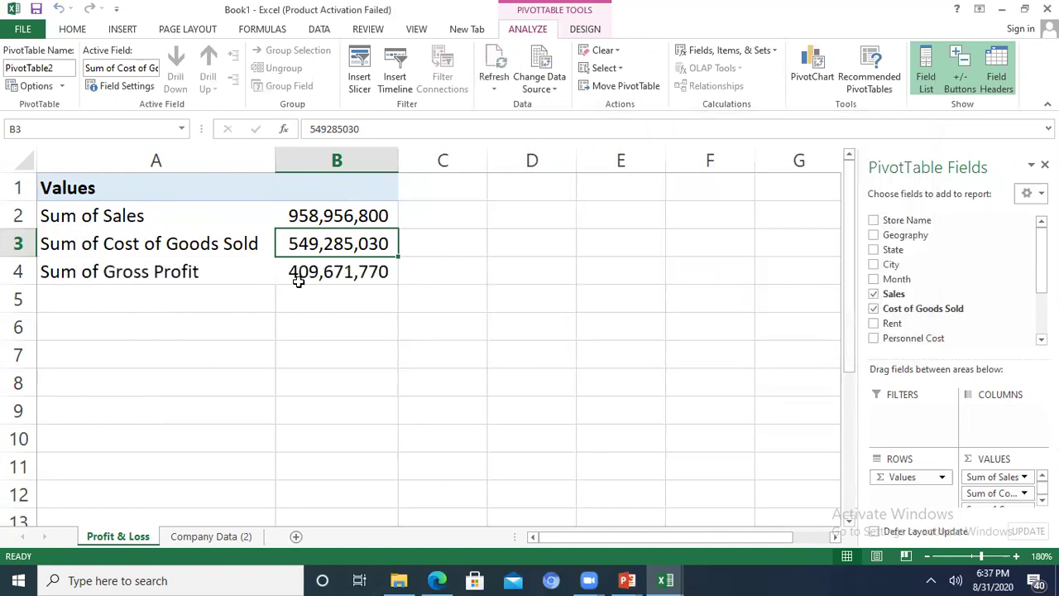
# Apply a top border to the Sum of Gross Profit value in cell B4.
pyautogui.click(322, 273)
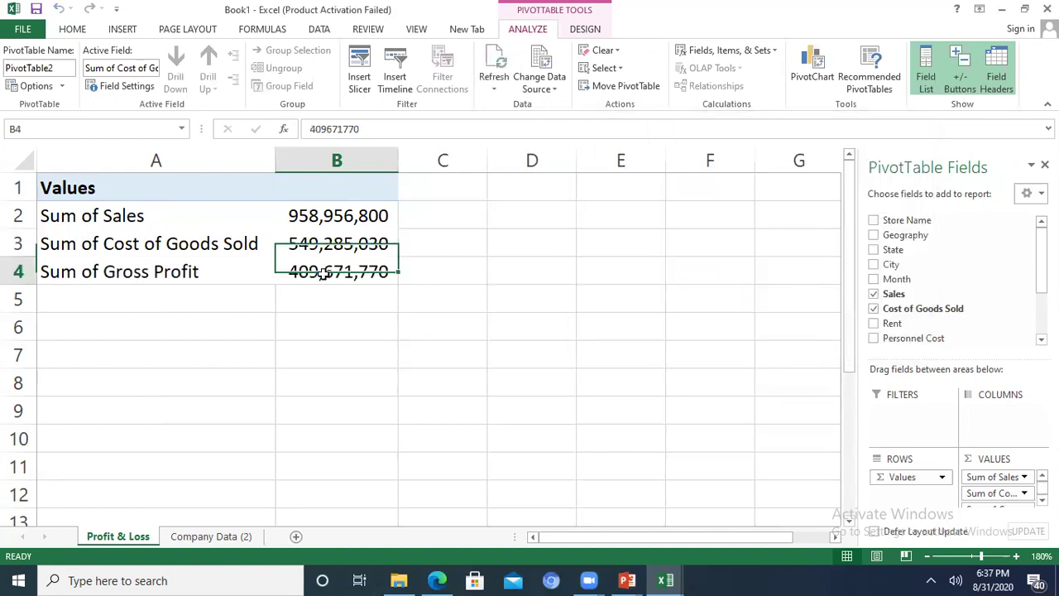
pyautogui.click(428, 254)
pyautogui.click(369, 261)
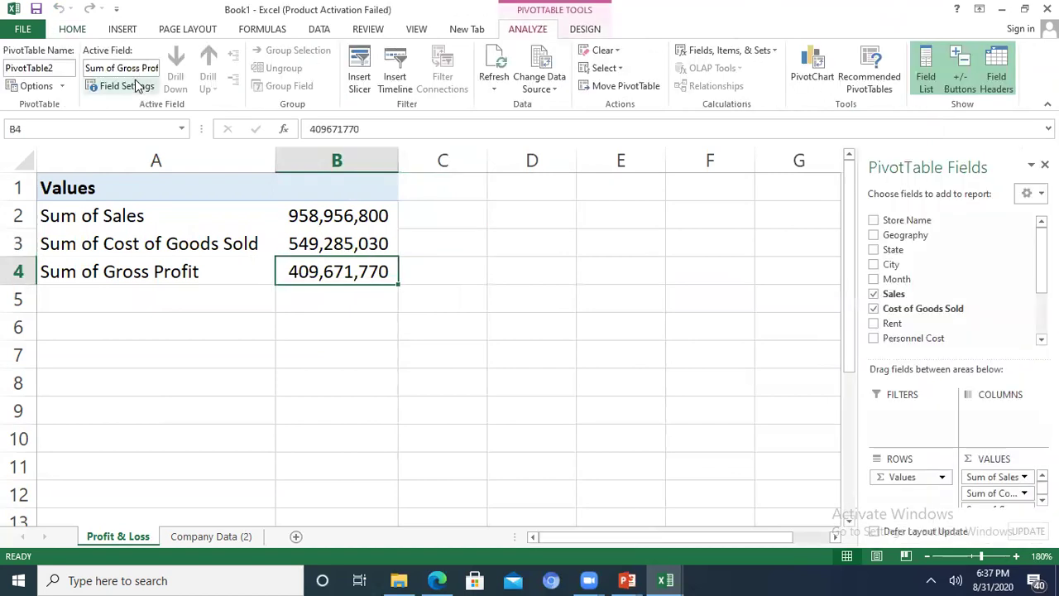
pyautogui.click(89, 29)
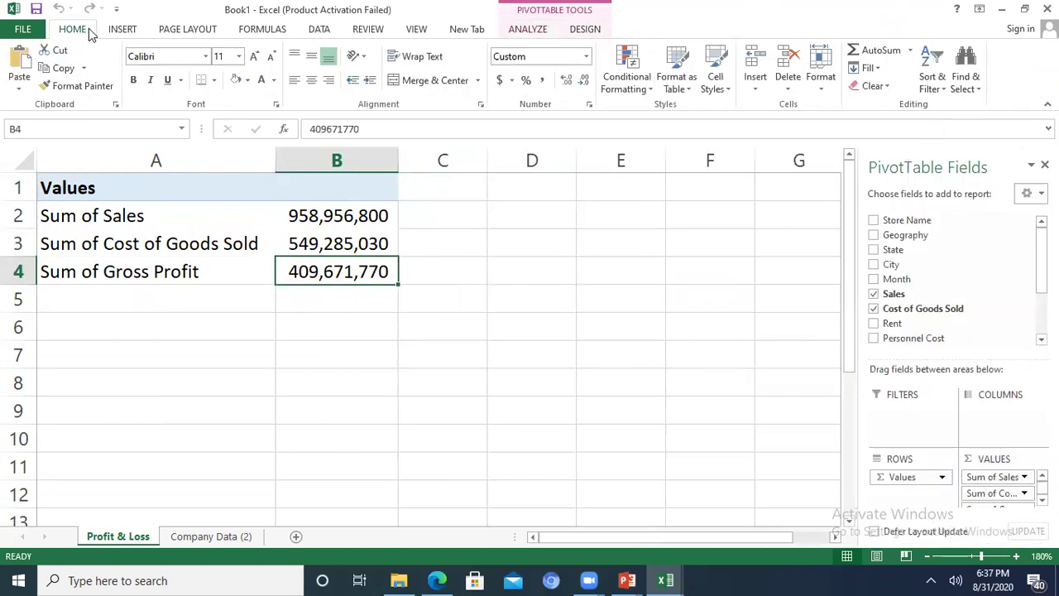
pyautogui.click(213, 81)
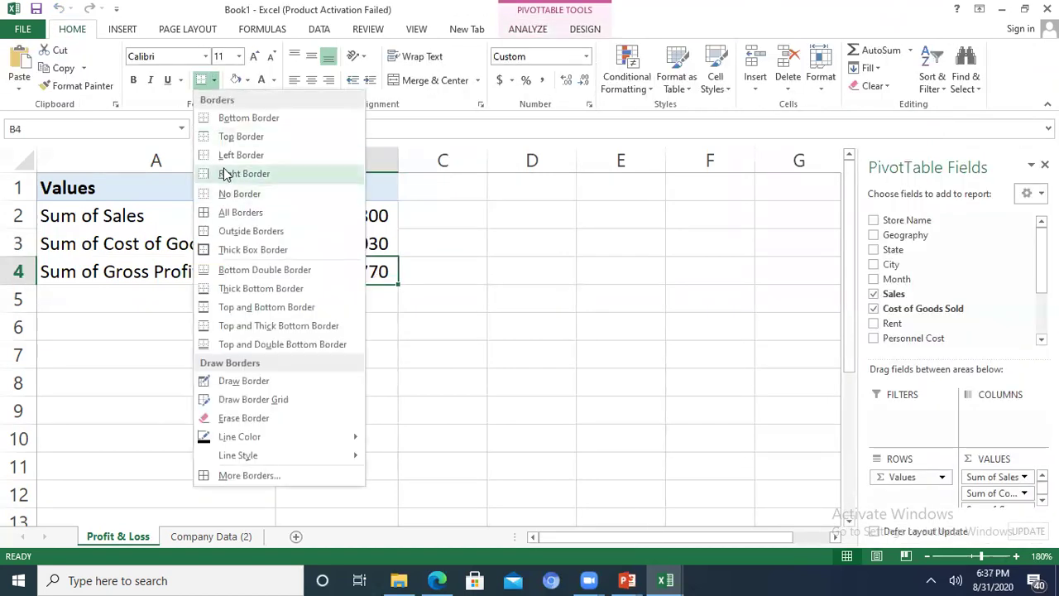
pyautogui.click(231, 136)
pyautogui.click(463, 260)
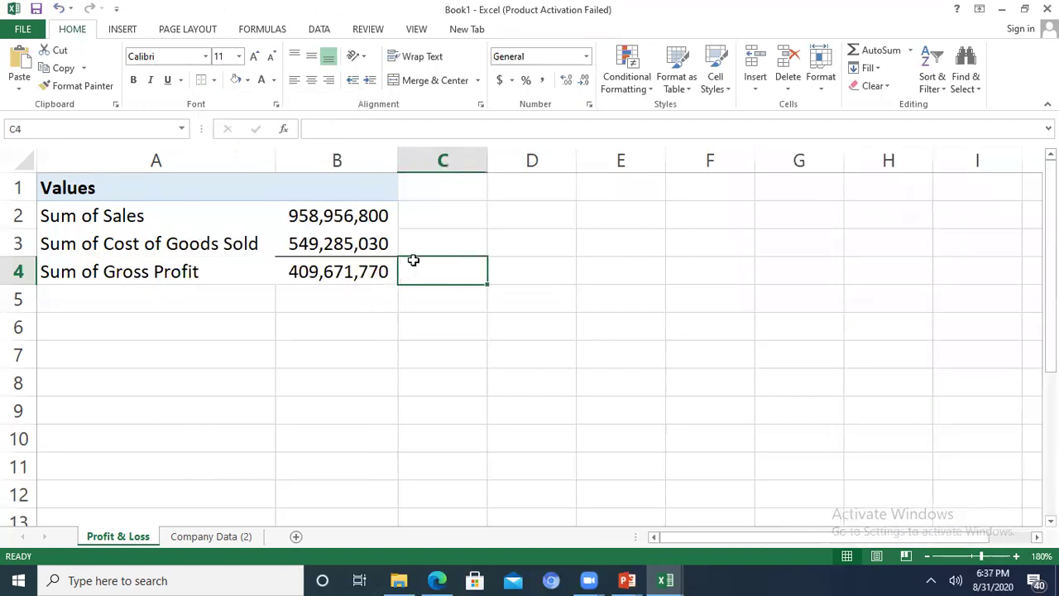
# Add the Rent, Personnel Cost, Utilities, Consumables and Misc Exp fields to the PivotTable values.
pyautogui.click(207, 271)
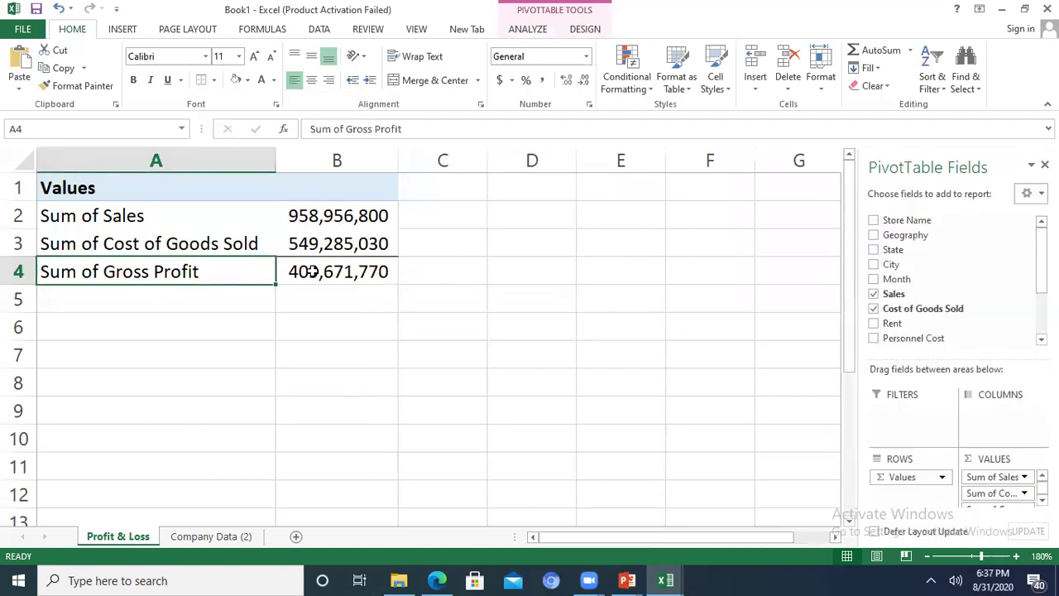
pyautogui.click(315, 271)
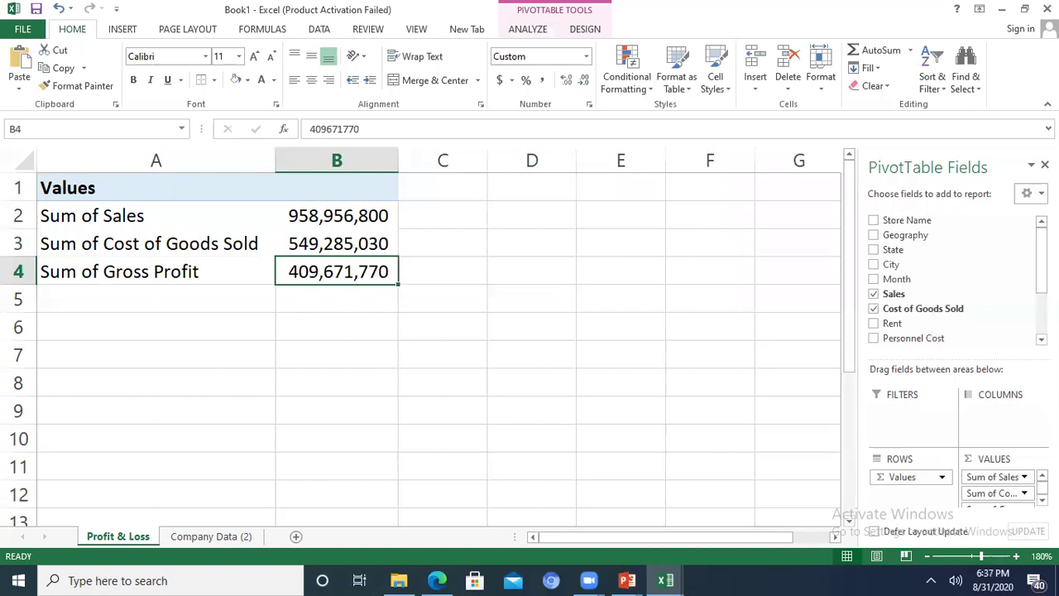
pyautogui.moveTo(1042, 261); pyautogui.dragTo(1041, 301)
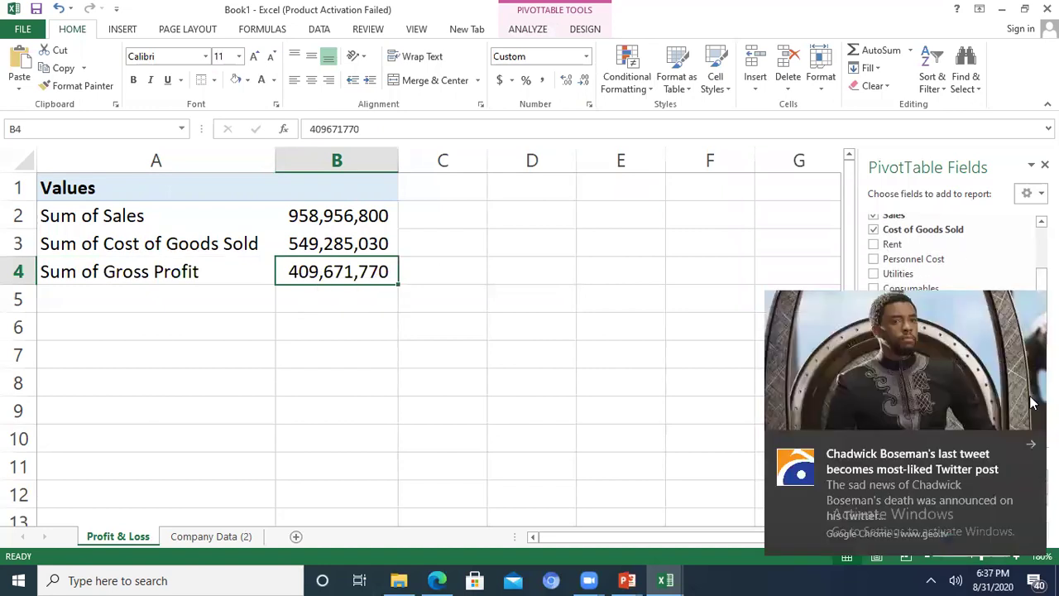
pyautogui.click(874, 244)
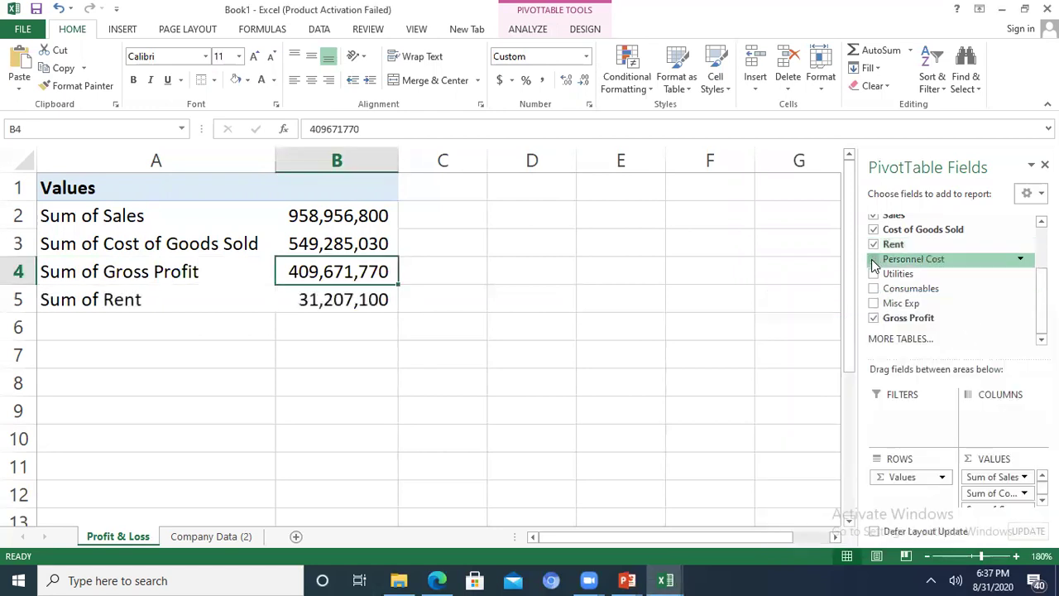
pyautogui.click(873, 259)
pyautogui.click(872, 274)
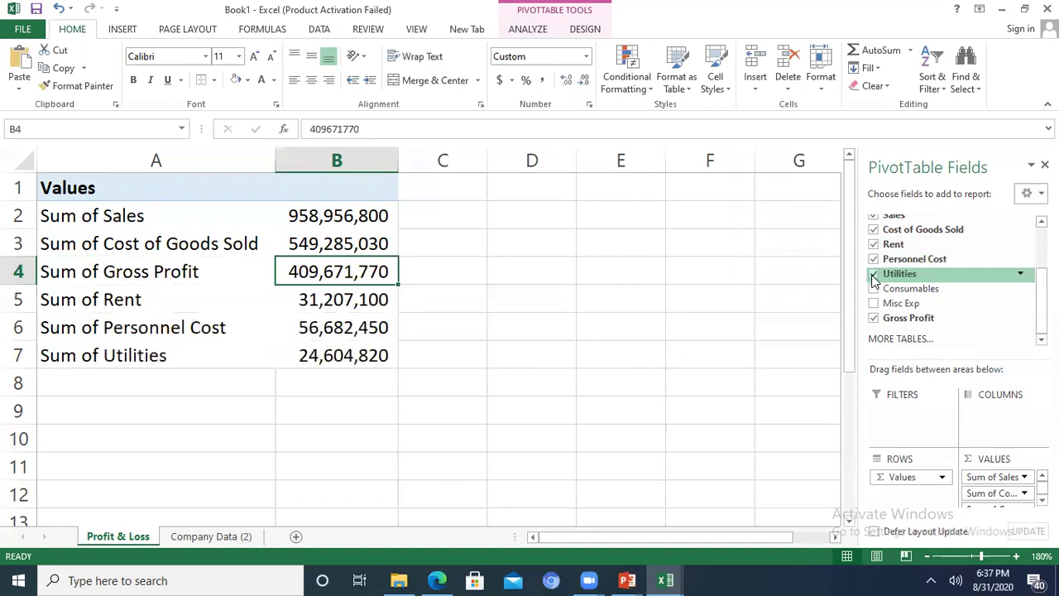
pyautogui.click(873, 288)
pyautogui.click(874, 304)
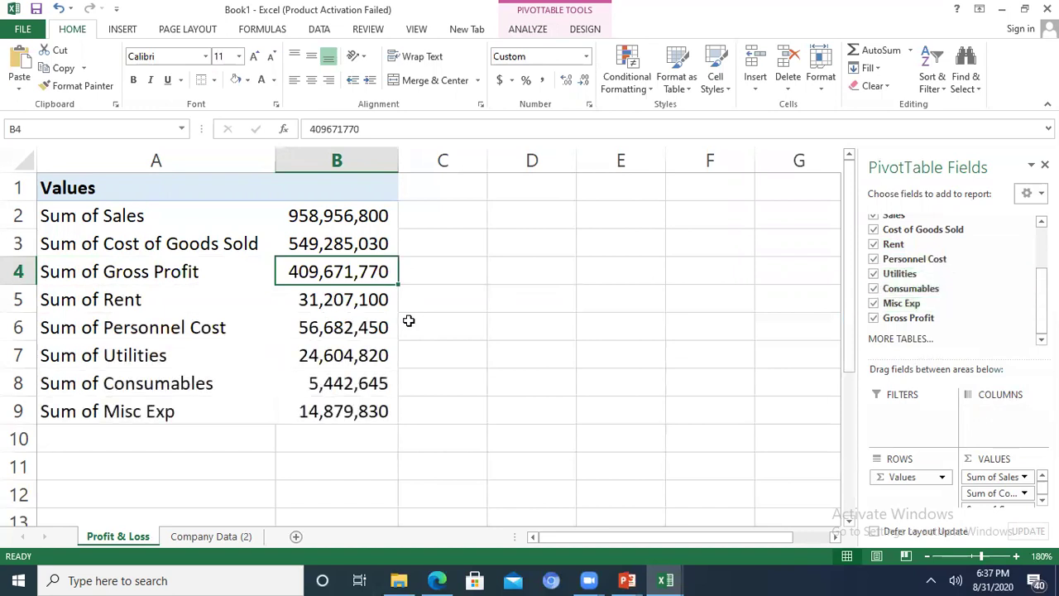
# Apply outside borders around the expense values from Rent to Misc Exp in cells B5:B9.
pyautogui.click(441, 315)
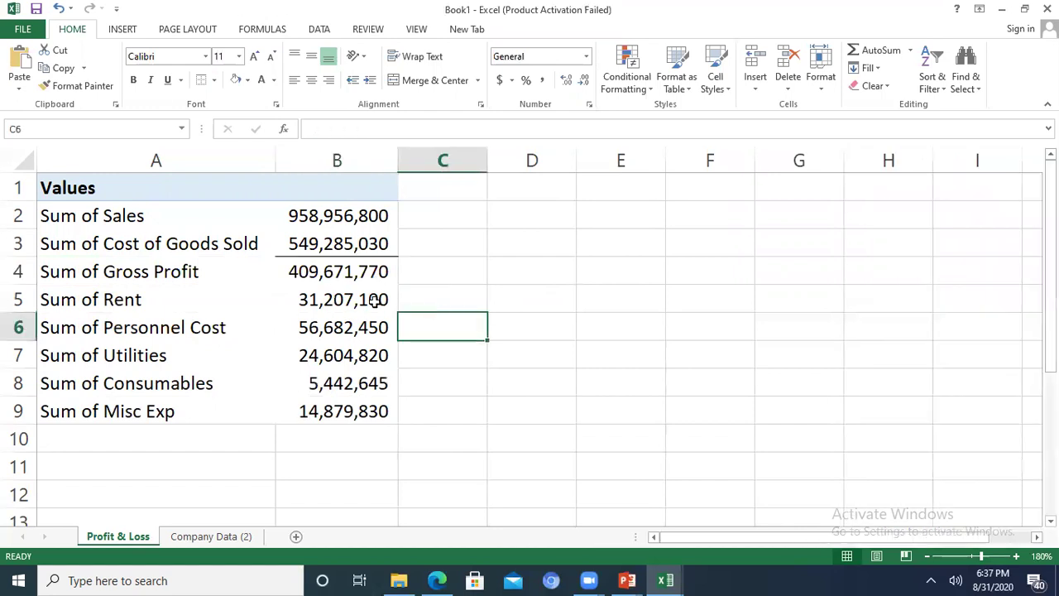
pyautogui.moveTo(373, 300); pyautogui.dragTo(373, 406)
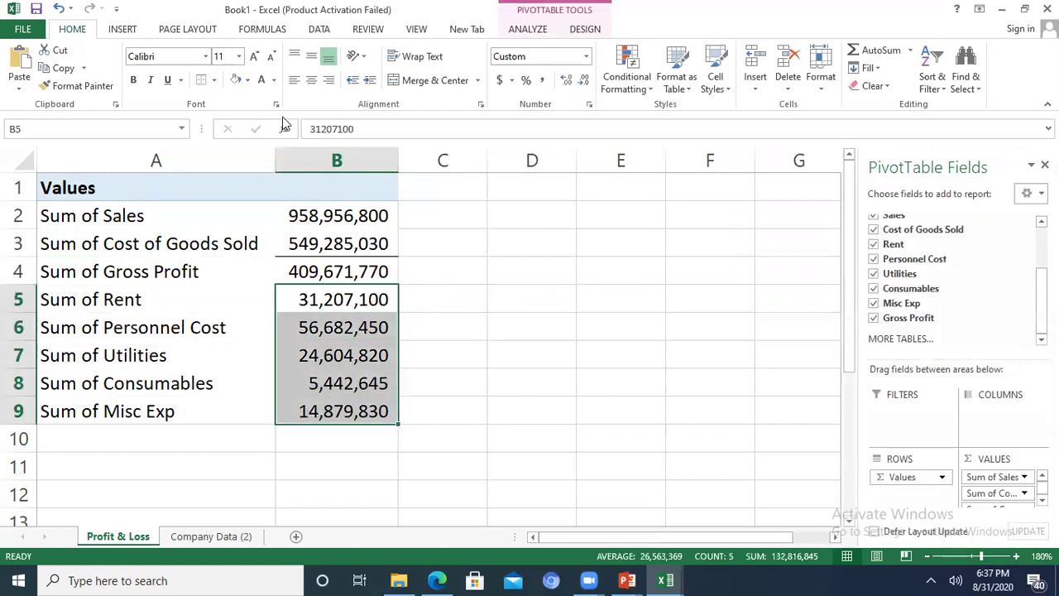
pyautogui.click(214, 80)
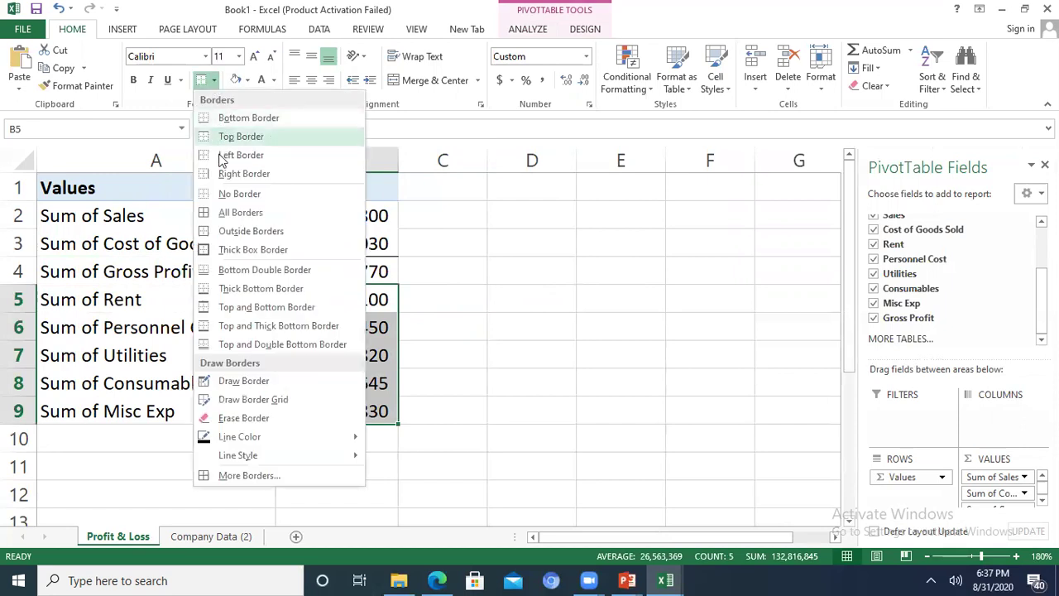
pyautogui.click(232, 231)
pyautogui.click(512, 285)
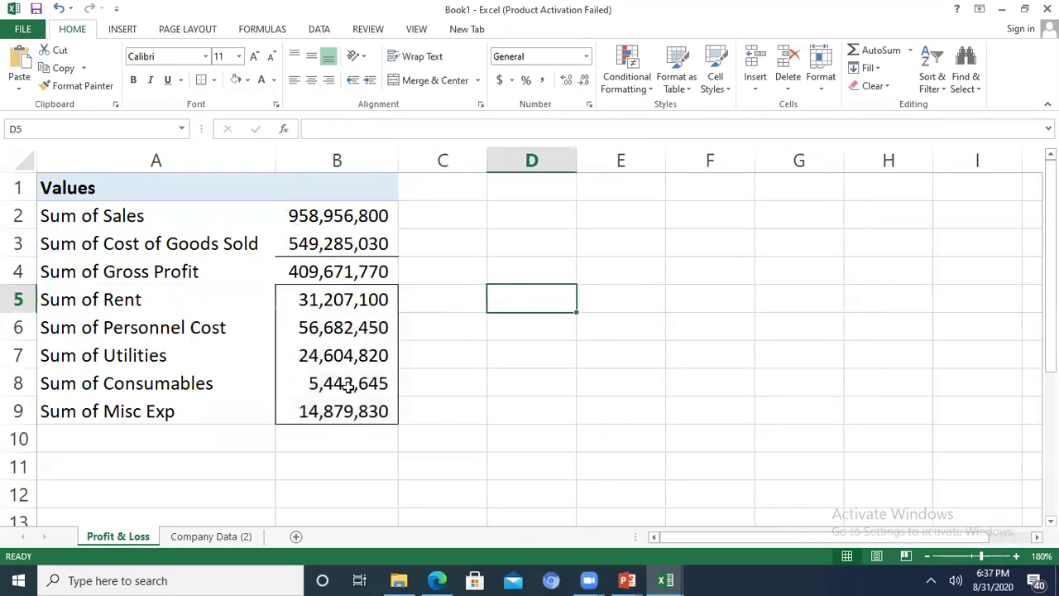
# Start a new calculated field for the PivotTable and name it Net Profit.
pyautogui.click(348, 412)
pyautogui.press('Return')
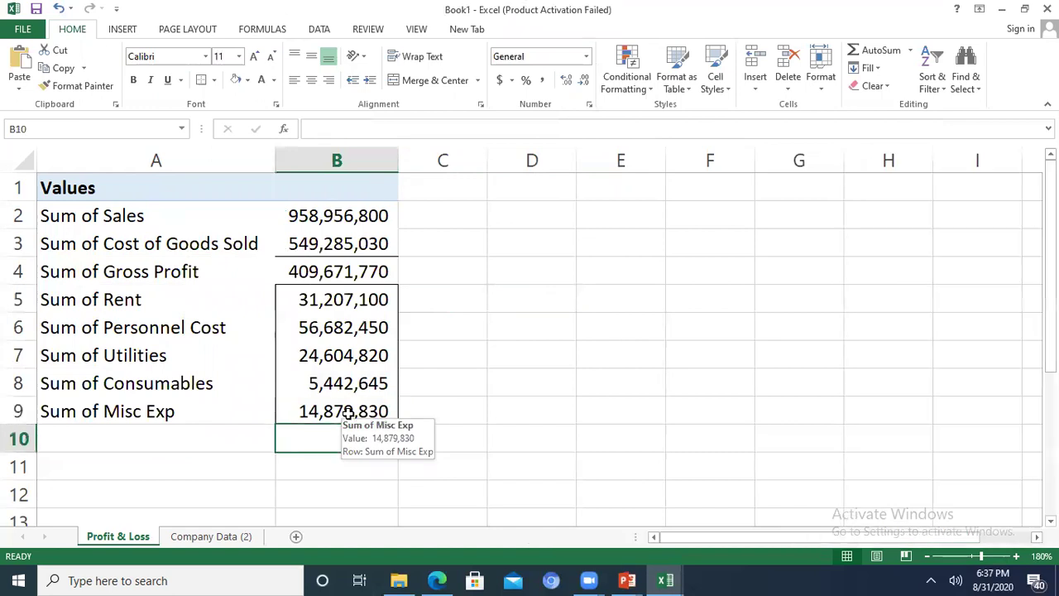
pyautogui.click(348, 411)
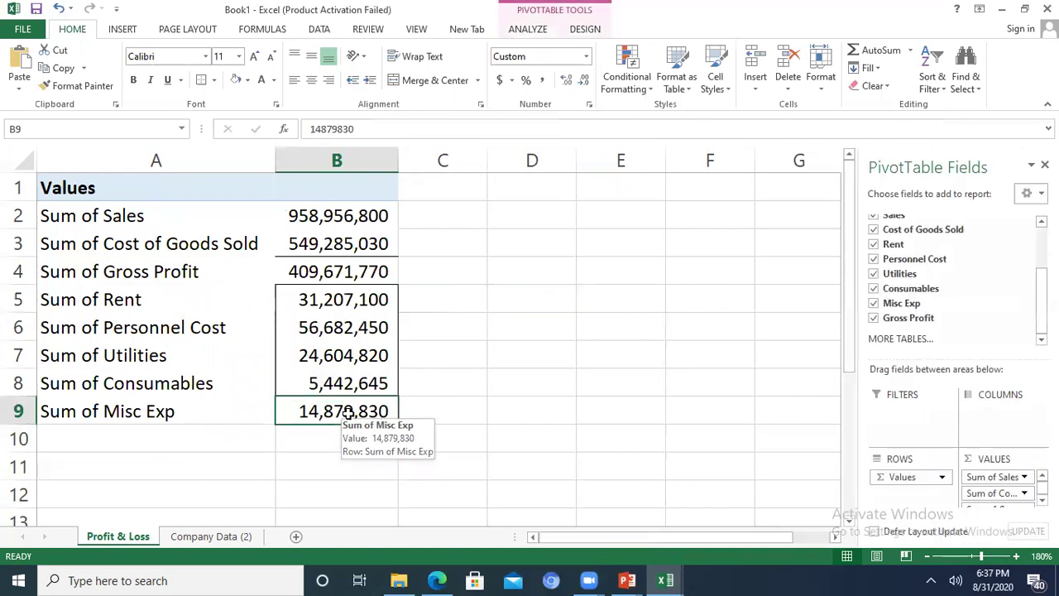
pyautogui.press('Return')
pyautogui.click(348, 412)
pyautogui.moveTo(384, 410)
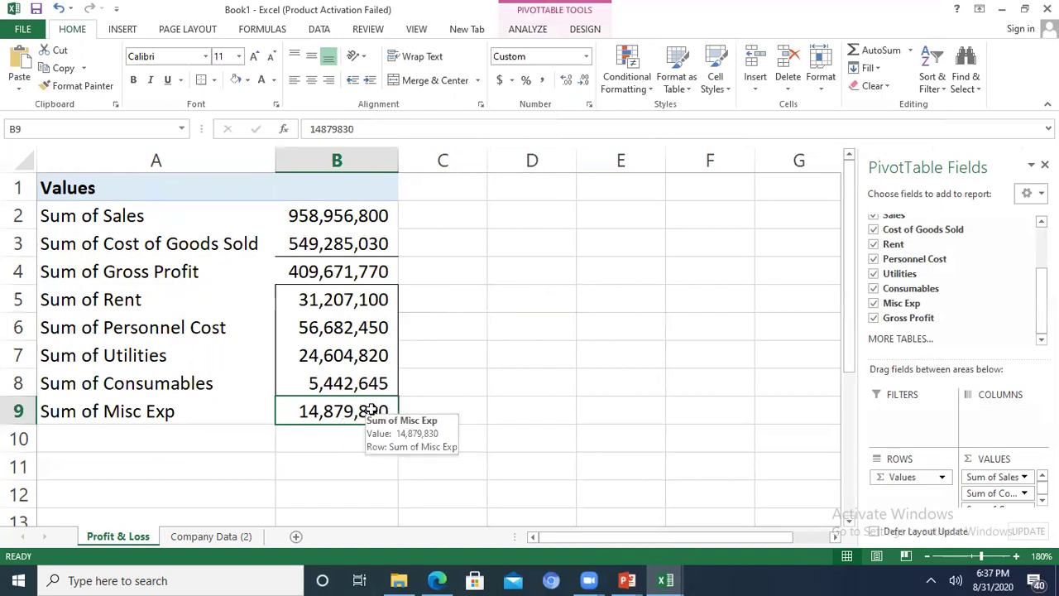
pyautogui.click(538, 31)
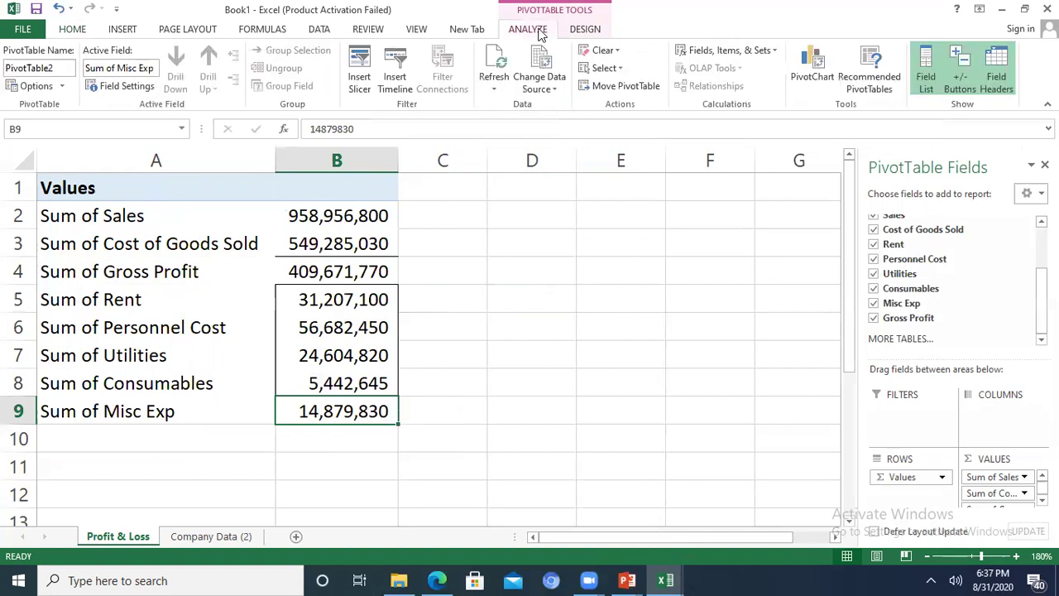
pyautogui.click(744, 54)
pyautogui.click(733, 70)
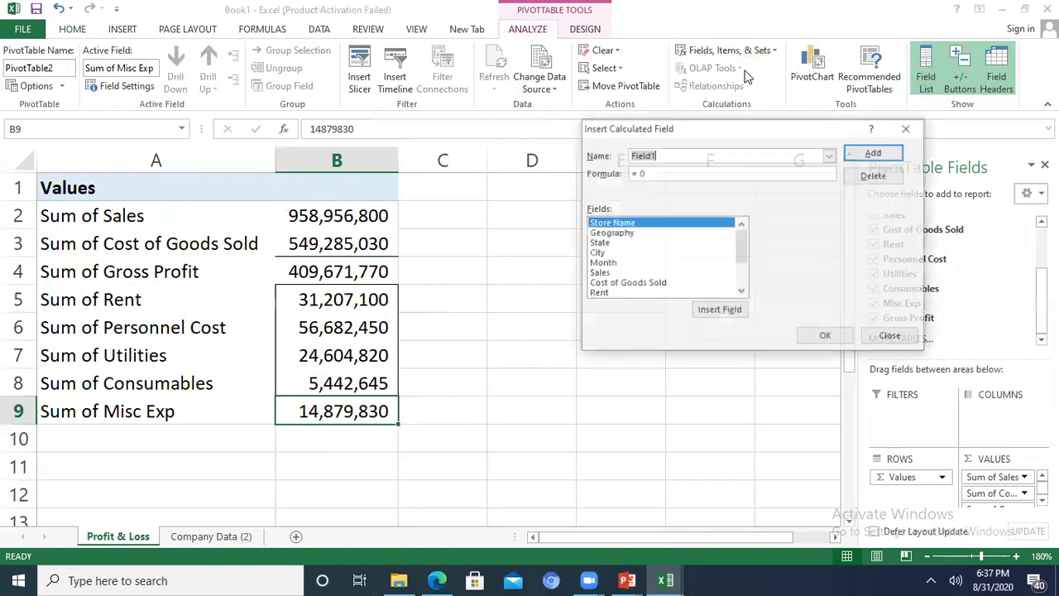
pyautogui.write('Ne')
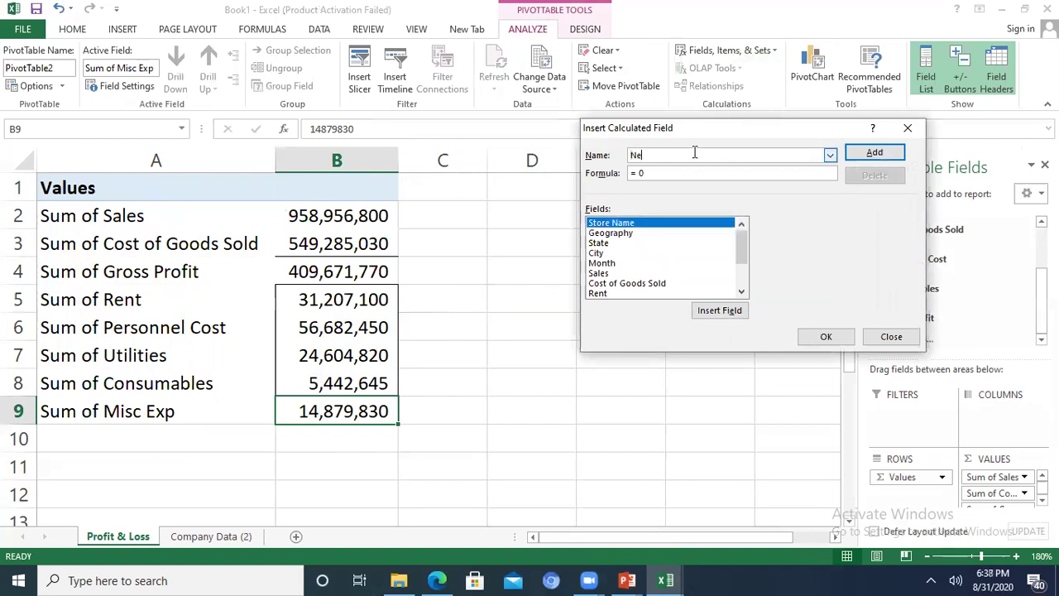
pyautogui.write('t Profit')
# Define the Net Profit formula as Gross Profit minus Rent, Personnel Cost, Utilities, Consumables and Misc Exp, and insert the calculated field into the PivotTable.
pyautogui.click(691, 172)
pyautogui.press('BackSpace')
pyautogui.moveTo(739, 244); pyautogui.dragTo(740, 275)
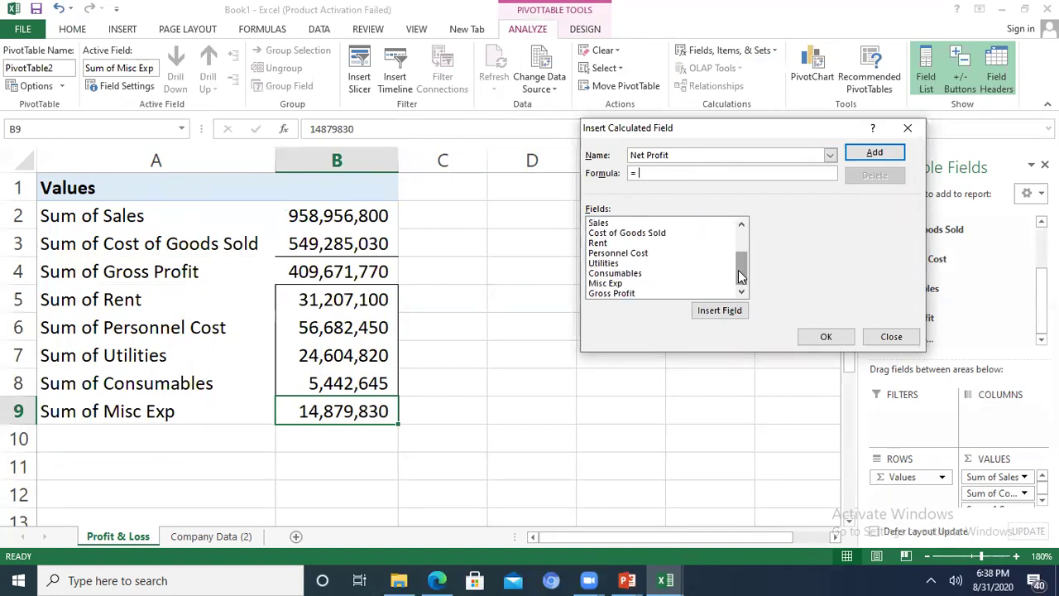
pyautogui.doubleClick(642, 293)
pyautogui.write('-')
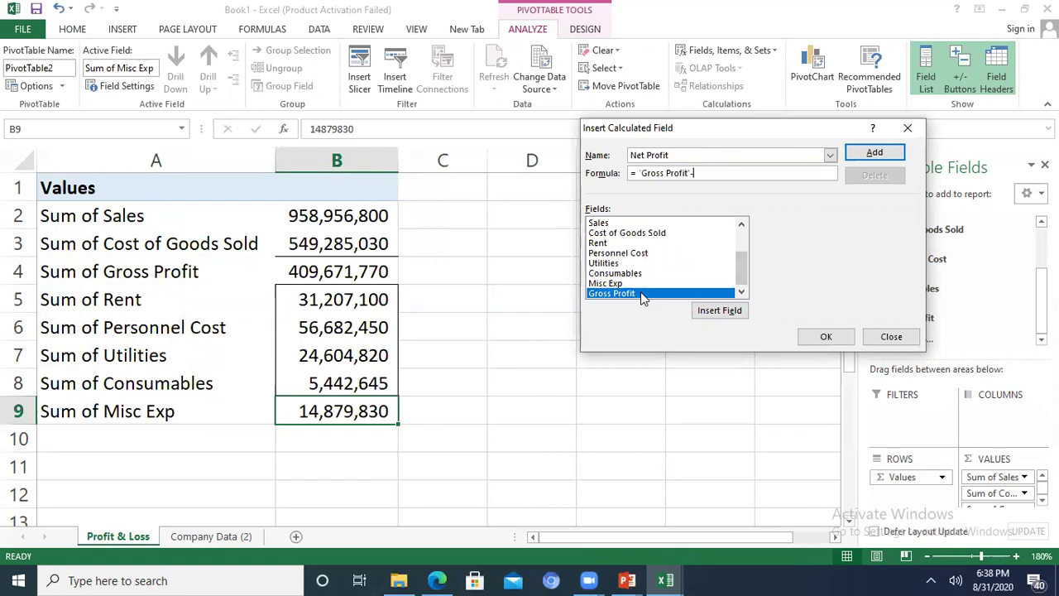
pyautogui.doubleClick(661, 243)
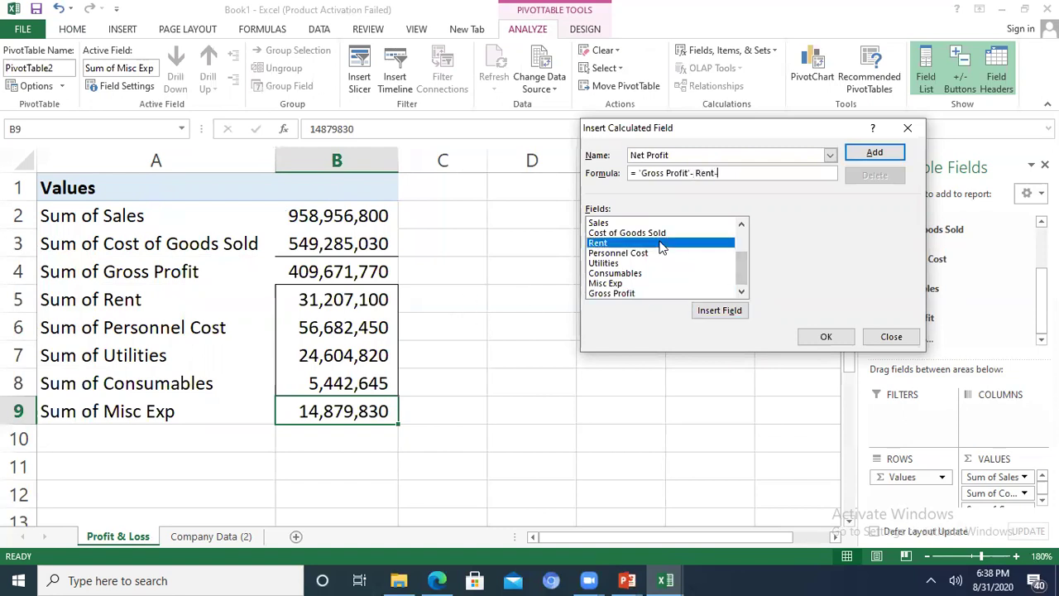
pyautogui.doubleClick(648, 253)
pyautogui.write('-')
pyautogui.doubleClick(631, 263)
pyautogui.write('- Utilities-')
pyautogui.doubleClick(627, 274)
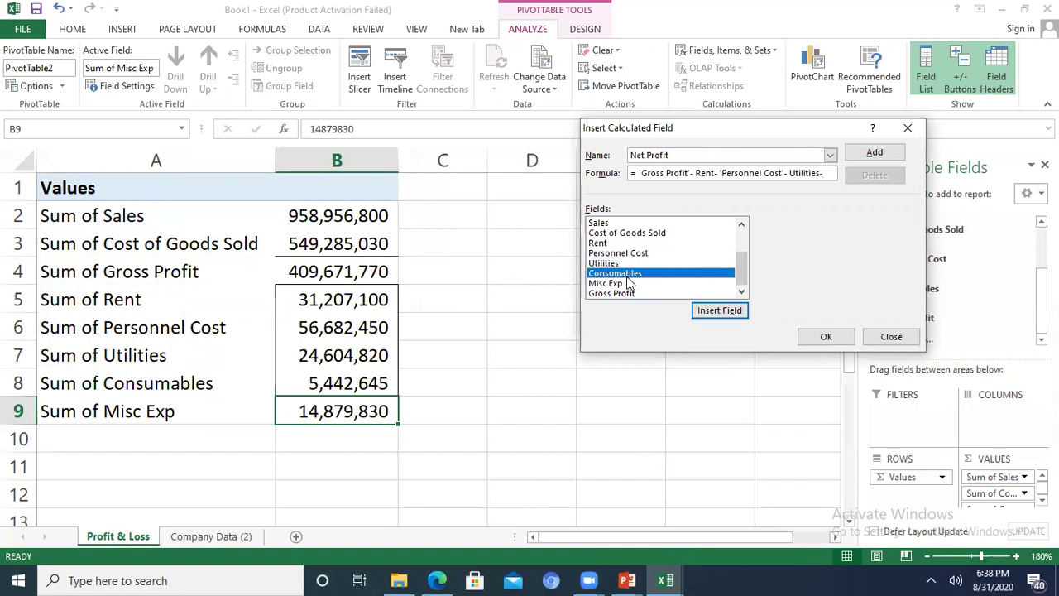
pyautogui.write('-')
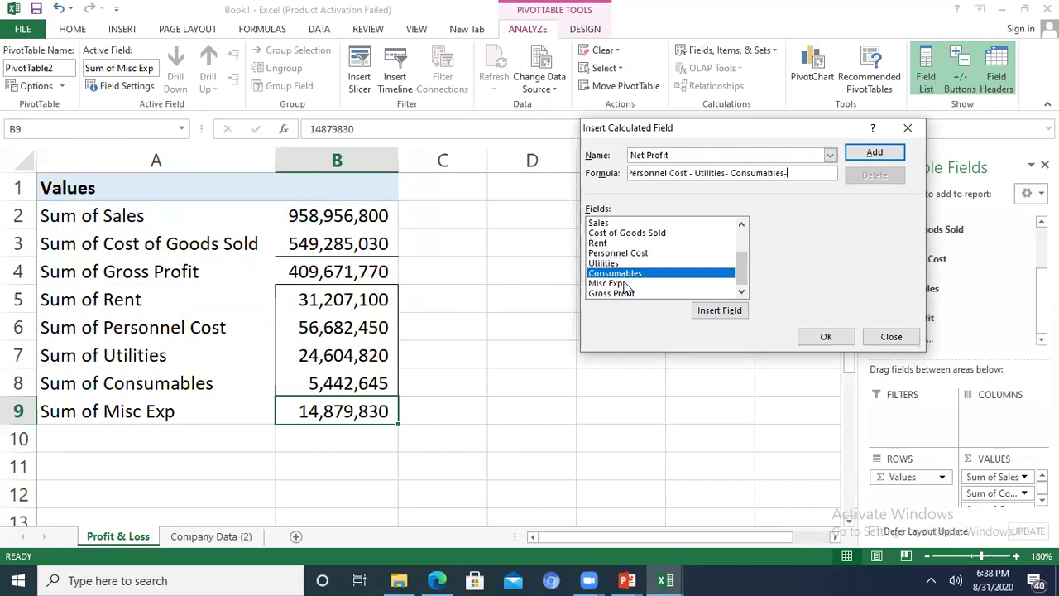
pyautogui.doubleClick(627, 283)
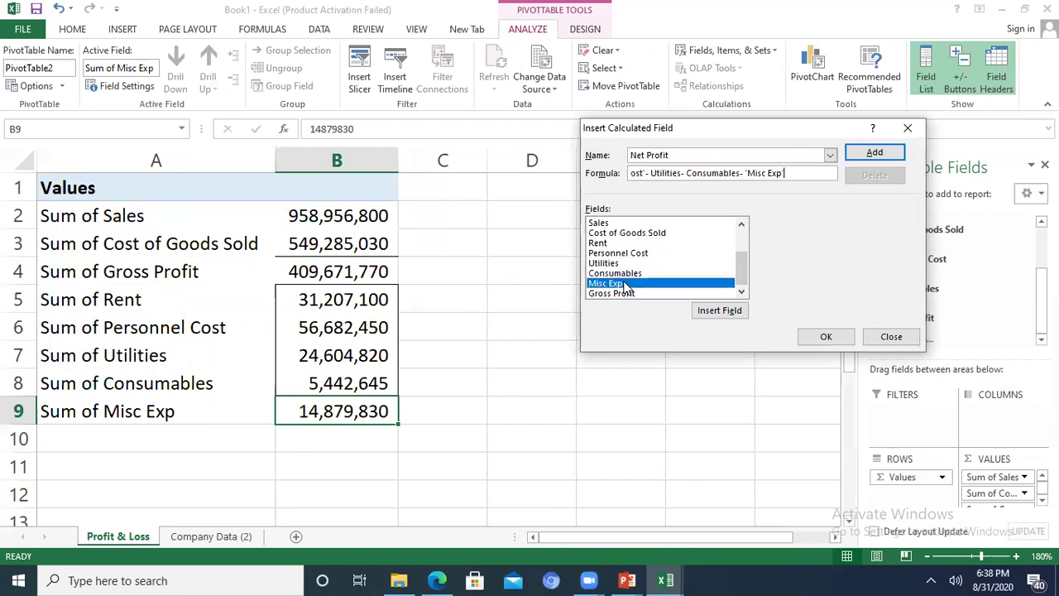
pyautogui.click(813, 339)
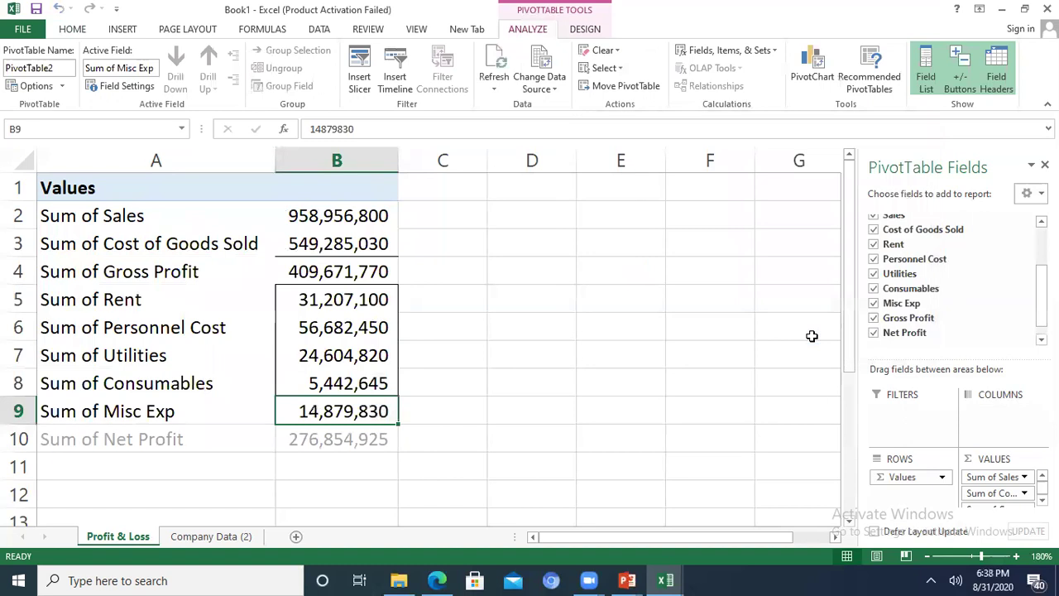
# Make the Net Profit, Gross Profit and Sales values in cells B10, B4 and B2 bold.
pyautogui.click(362, 441)
pyautogui.click(525, 267)
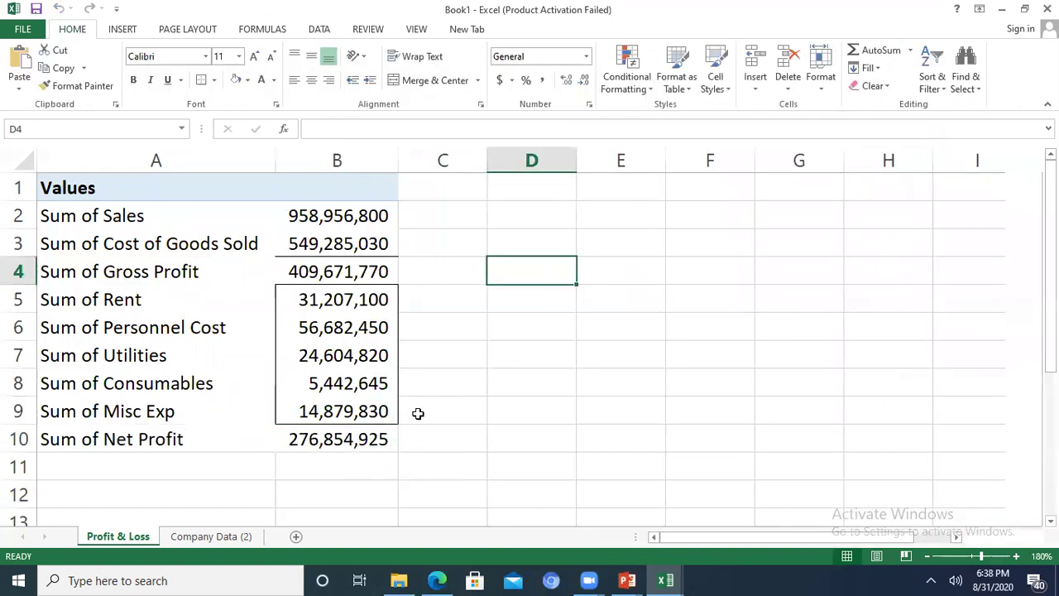
pyautogui.click(374, 439)
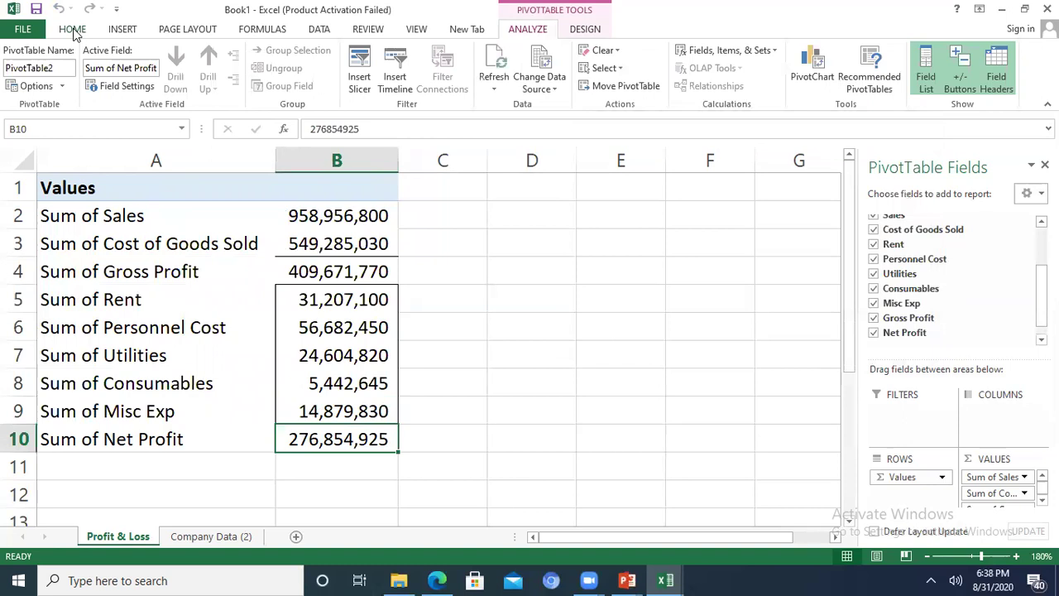
pyautogui.click(499, 302)
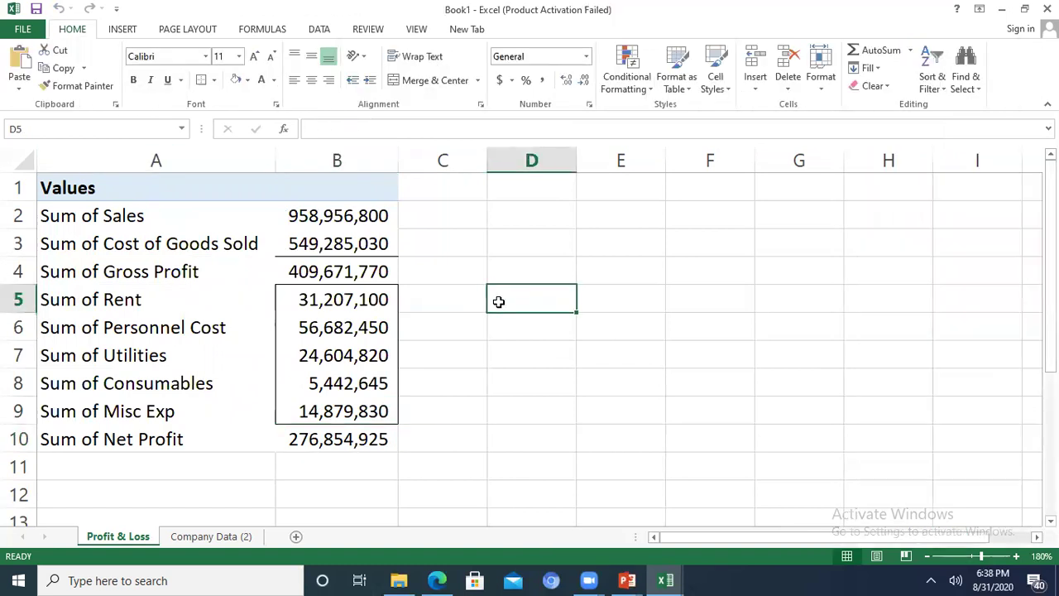
pyautogui.click(359, 439)
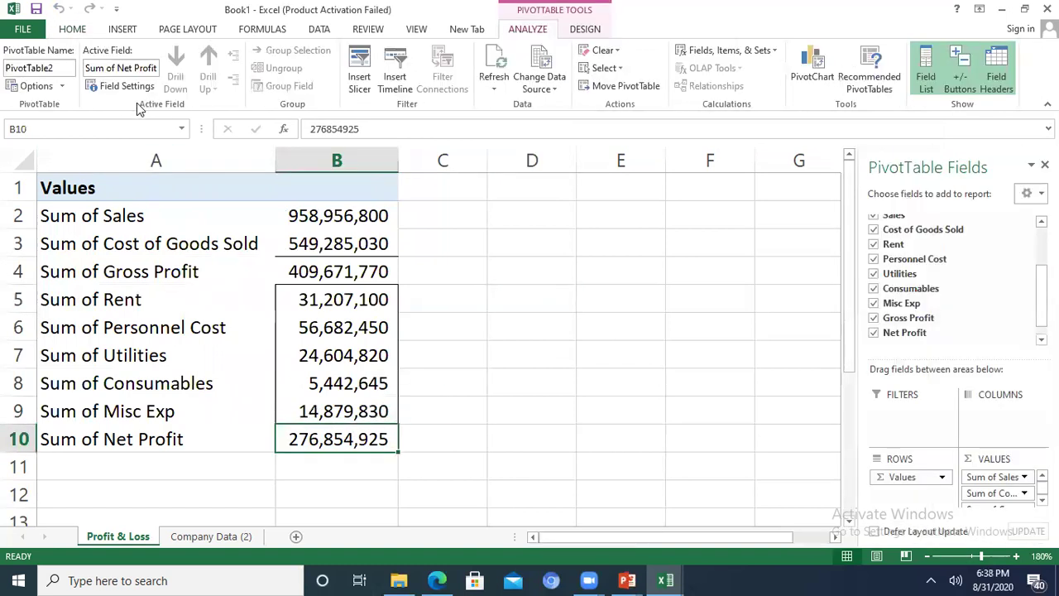
pyautogui.click(69, 33)
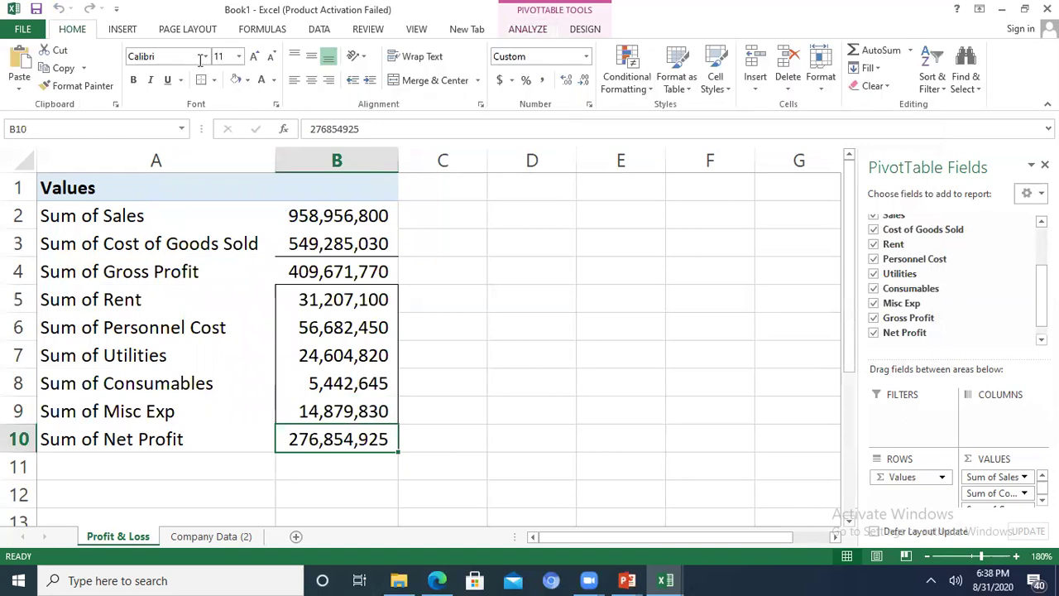
pyautogui.click(134, 79)
pyautogui.click(367, 276)
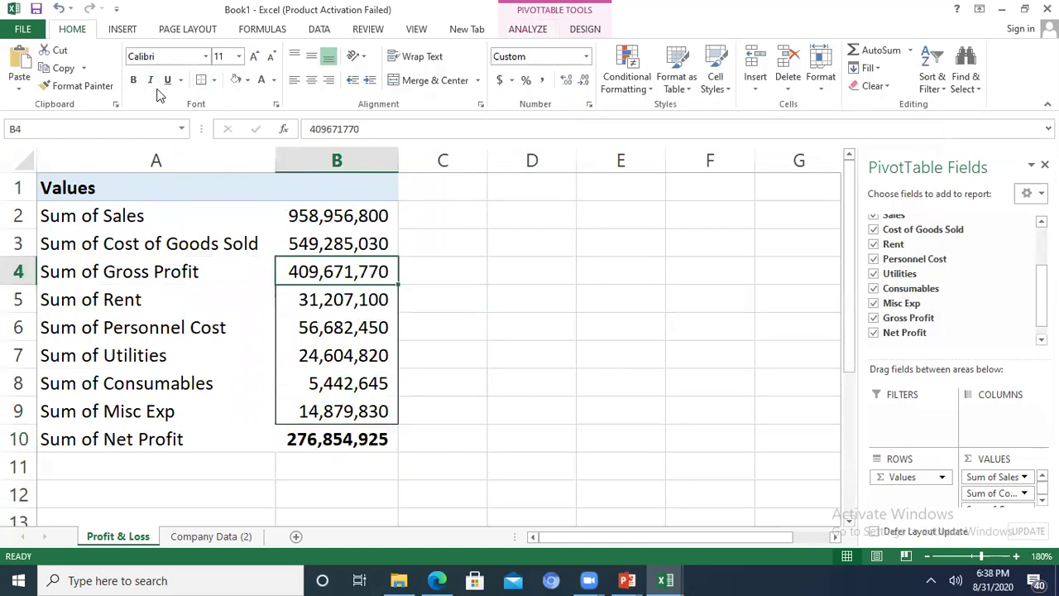
pyautogui.click(133, 80)
pyautogui.click(377, 215)
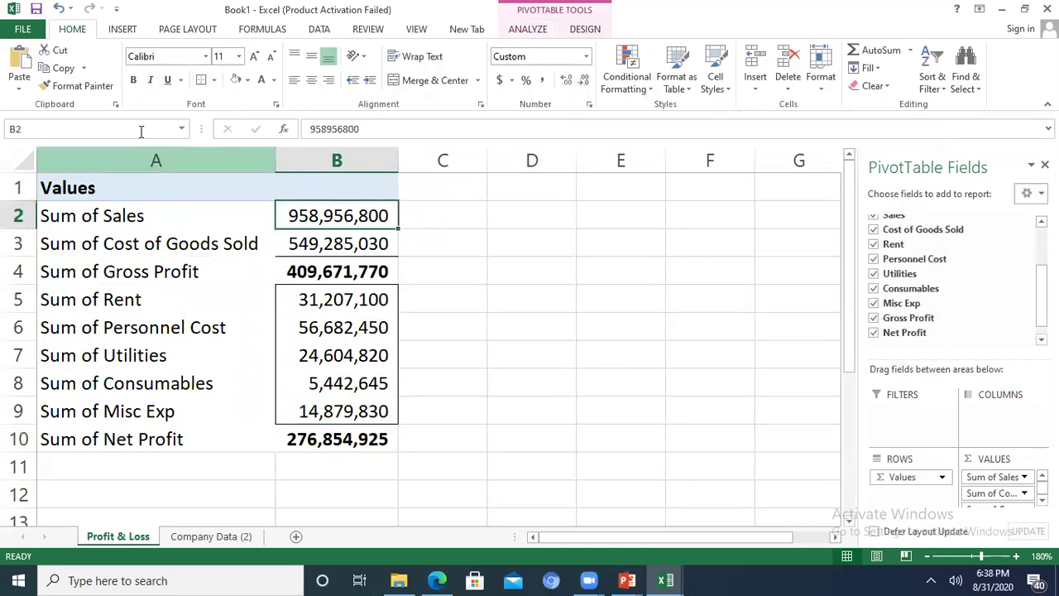
pyautogui.click(133, 79)
pyautogui.click(525, 274)
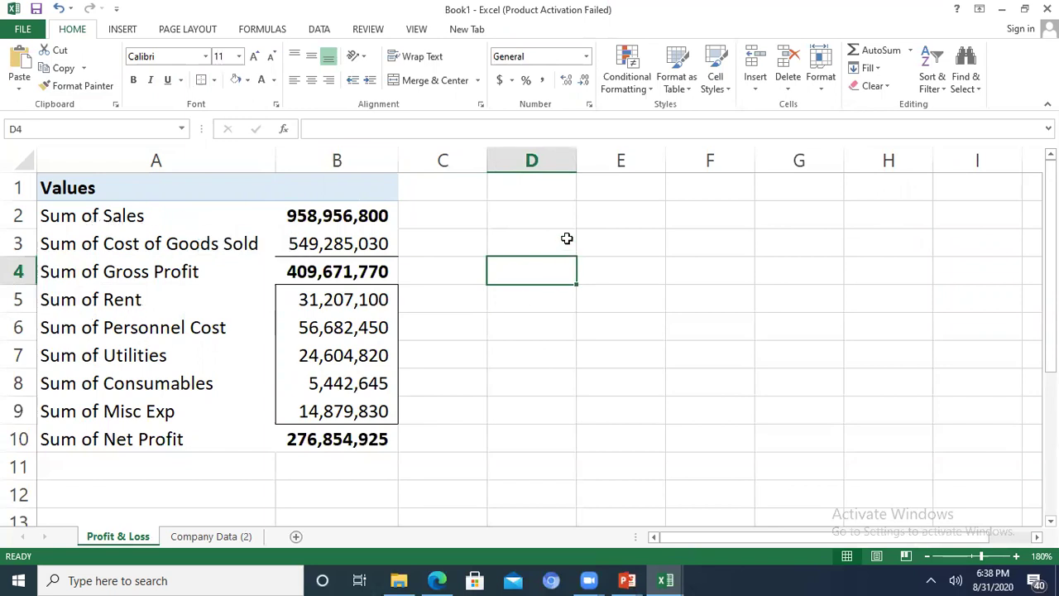
# Replace every occurrence of "Sum of" in the PivotTable labels with a blank, and close Find and Replace.
pyautogui.hotkey('ctrl', 'f')
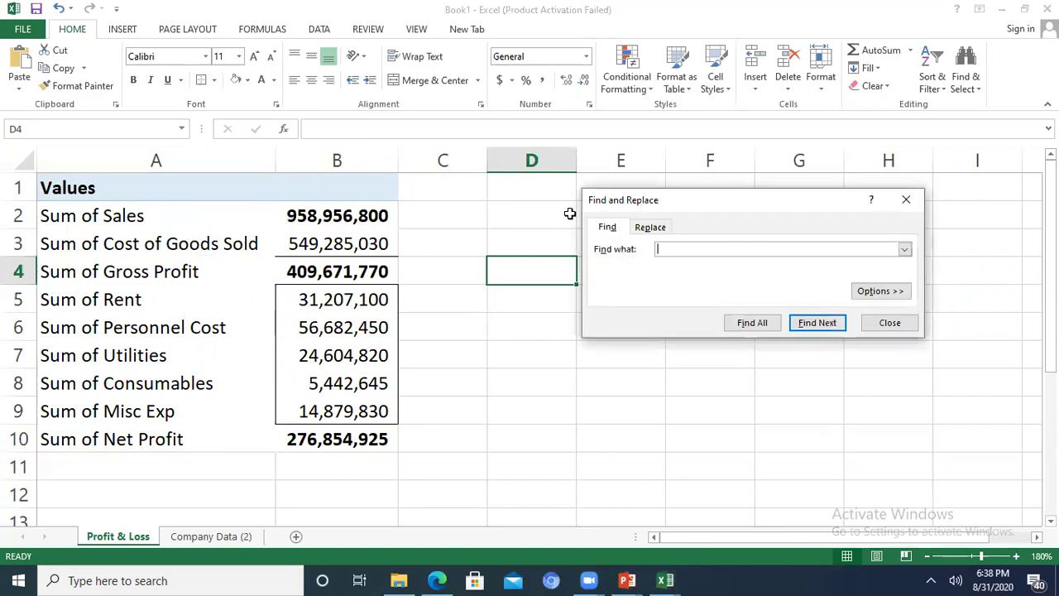
pyautogui.write('Su')
pyautogui.press('BackSpace')
pyautogui.write('um of')
pyautogui.click(650, 227)
pyautogui.click(678, 266)
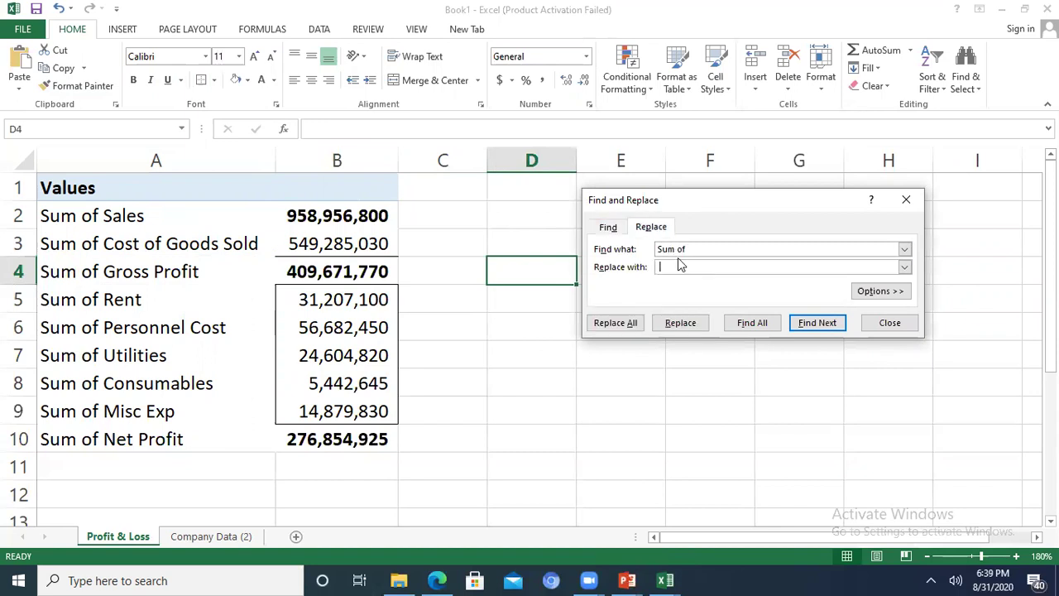
pyautogui.click(629, 325)
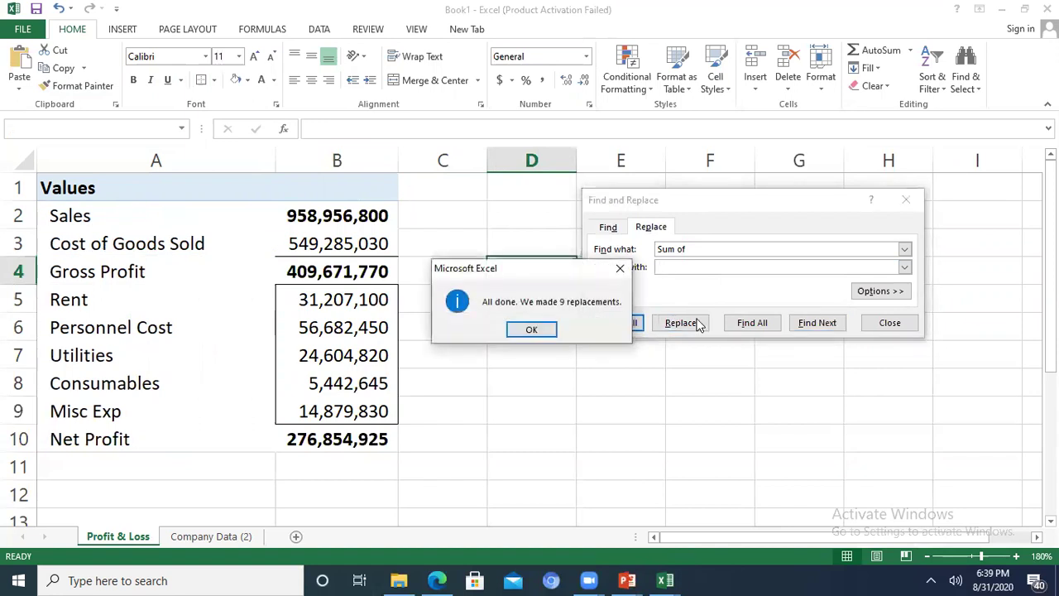
pyautogui.click(532, 330)
pyautogui.click(906, 201)
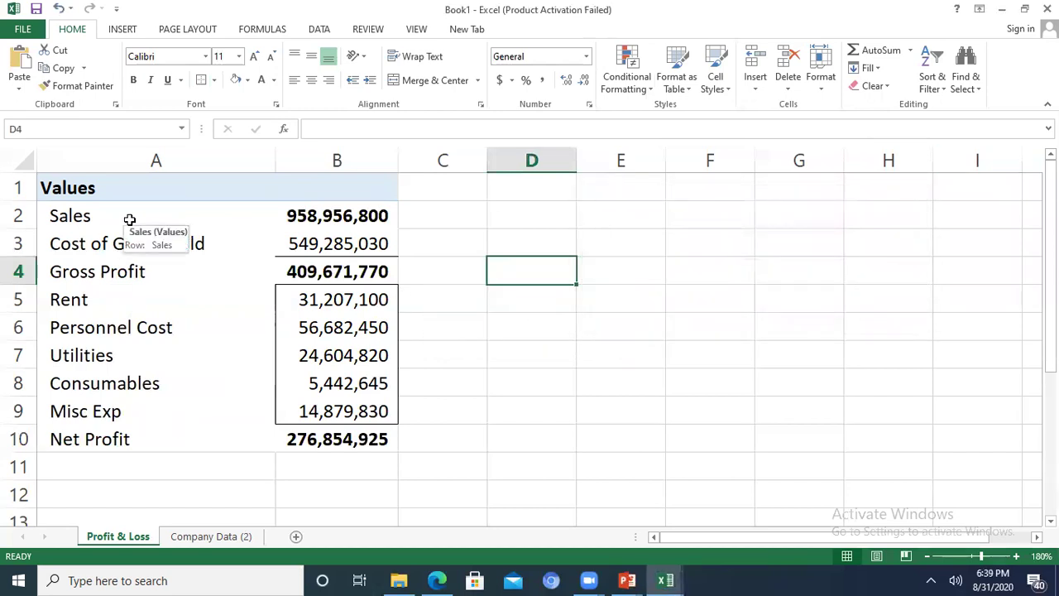
# Review the report's line items in order, from the Values header down to Net Profit.
pyautogui.click(150, 190)
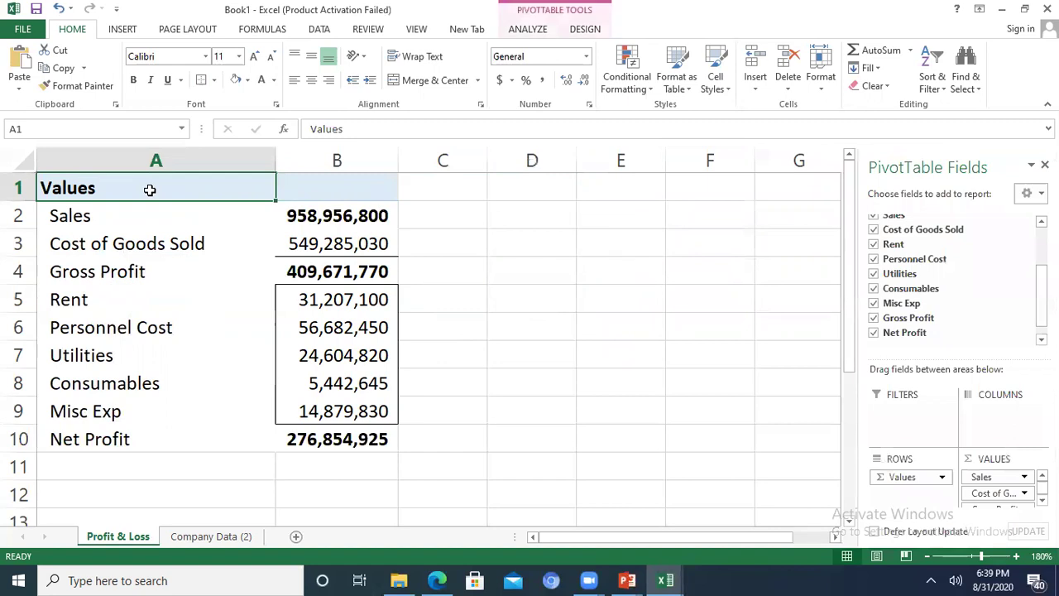
pyautogui.press('Down')
pyautogui.press('Down')
pyautogui.press('Down')
pyautogui.press('Down')
pyautogui.press('Down')
pyautogui.press('Down')
pyautogui.press('Down')
pyautogui.press('Down')
pyautogui.press('Down')
pyautogui.press('Right')
pyautogui.press('Left')
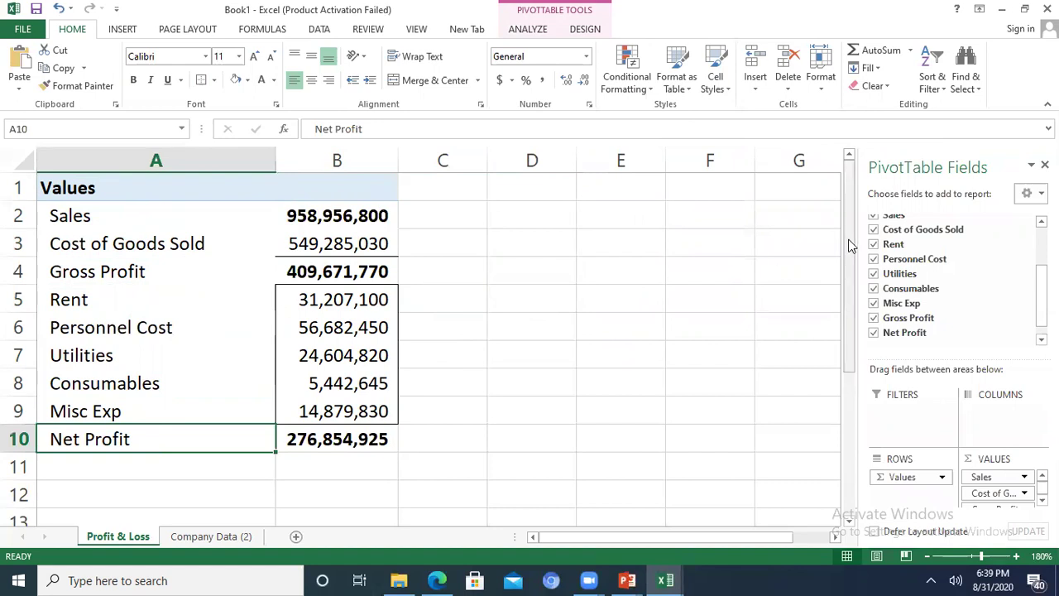
# Add the Month field to the PivotTable's columns to break the Profit & Loss report down by month.
pyautogui.moveTo(1041, 288); pyautogui.dragTo(1041, 248)
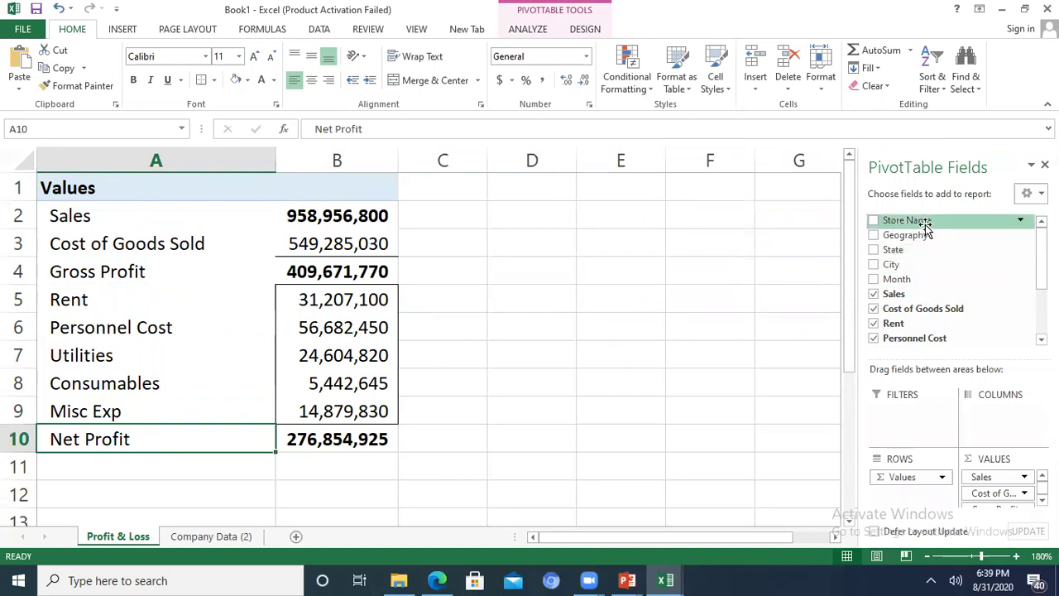
pyautogui.click(770, 272)
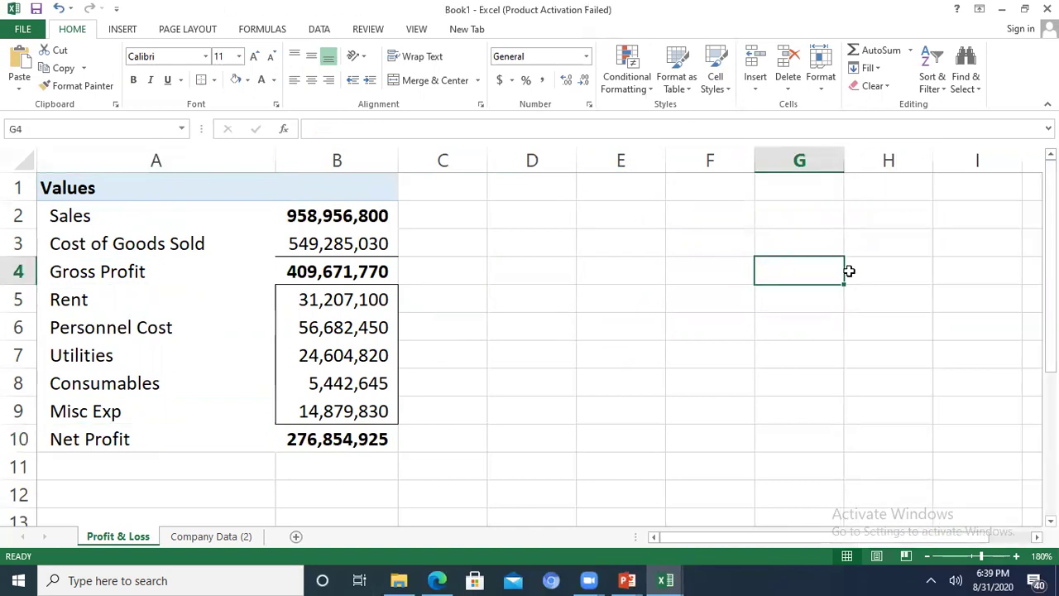
pyautogui.click(401, 218)
pyautogui.click(321, 215)
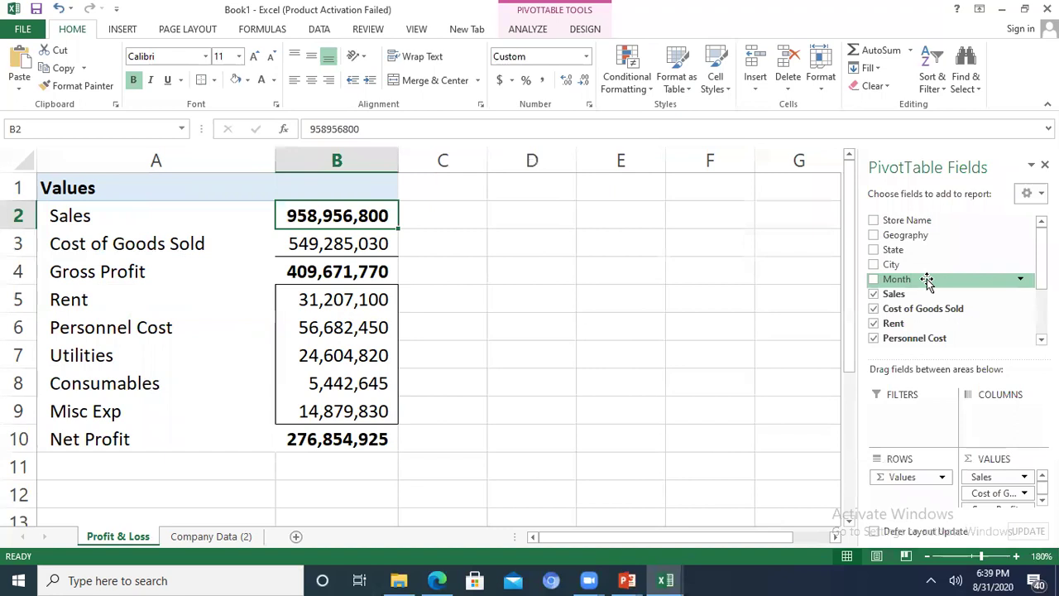
pyautogui.moveTo(927, 281)
pyautogui.mouseDown()
pyautogui.moveTo(977, 347)
pyautogui.moveTo(1024, 463)
pyautogui.moveTo(1005, 430)
pyautogui.mouseUp()
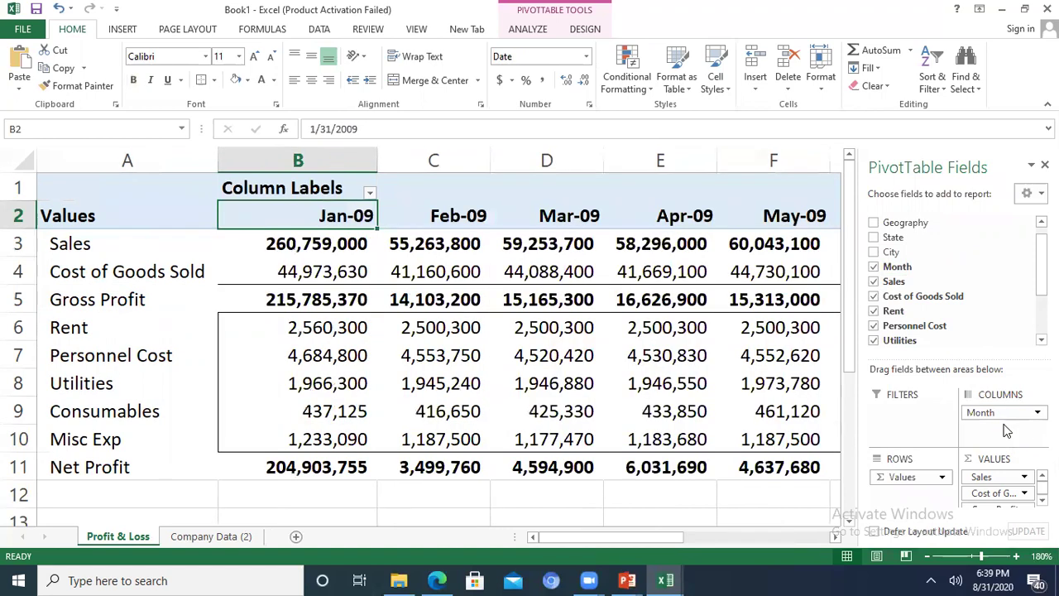
# Examine the monthly Profit & Loss columns from Jan-09 across to Dec-09 and the Grand Total.
pyautogui.click(440, 274)
pyautogui.click(307, 219)
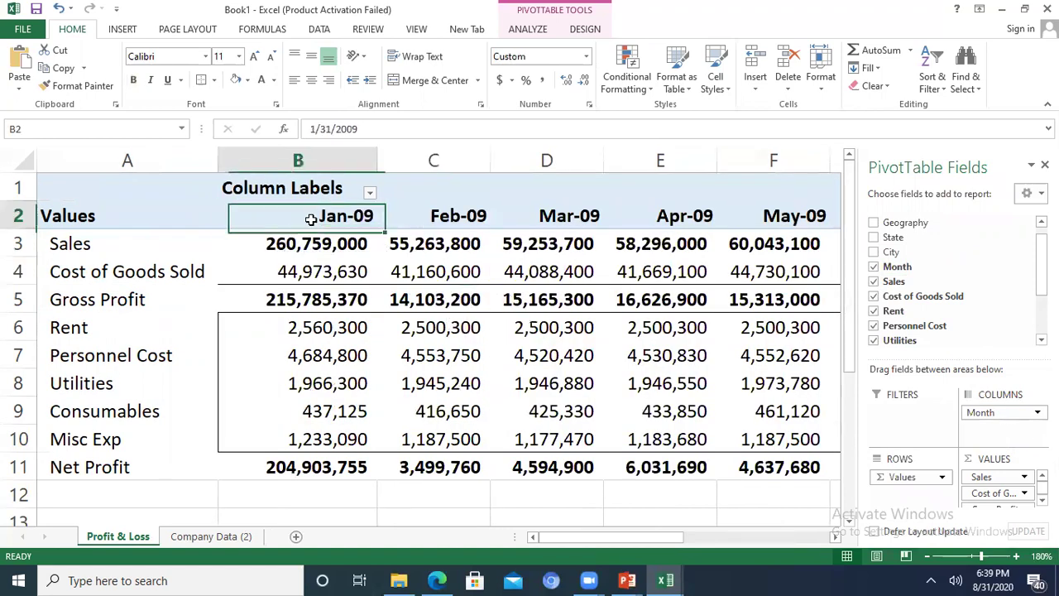
pyautogui.press('Left')
pyautogui.press('Right')
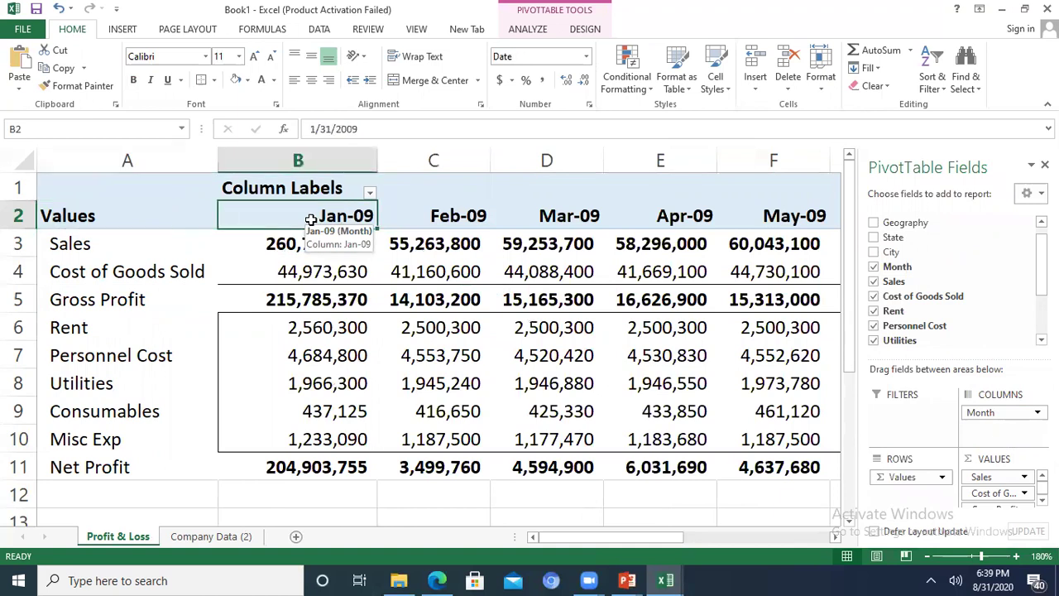
pyautogui.press('Right')
pyautogui.press('Right')
pyautogui.press('Right')
pyautogui.press('Right')
pyautogui.press('Right')
pyautogui.press('Right')
pyautogui.press('Right')
pyautogui.press('Right')
pyautogui.press('Right')
pyautogui.press('Right')
pyautogui.press('Right')
pyautogui.press('Right')
pyautogui.press('Right')
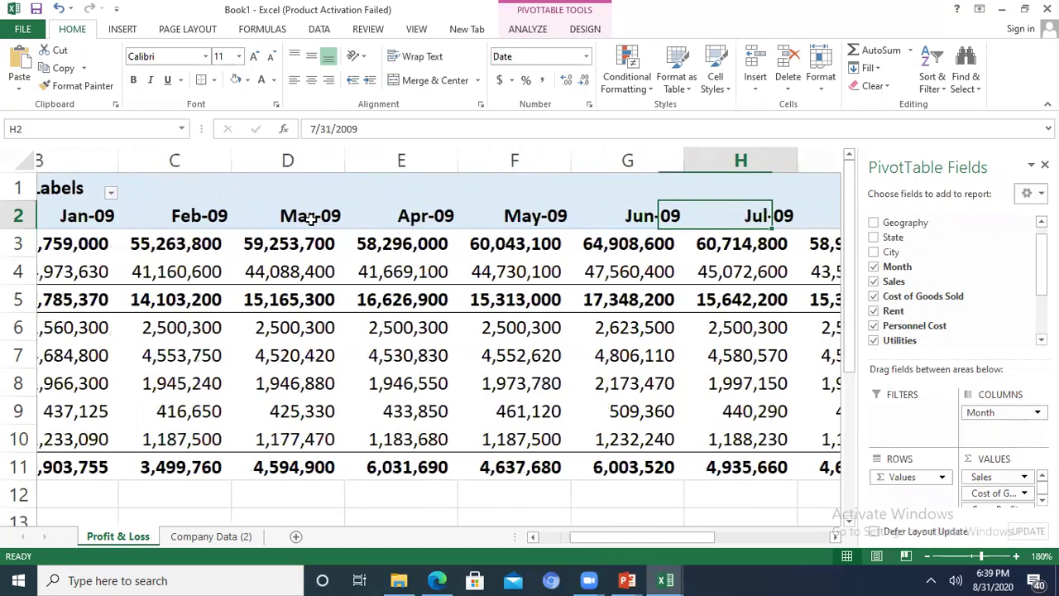
pyautogui.press('Right')
pyautogui.press('Left')
pyautogui.press('Left')
pyautogui.press('Left')
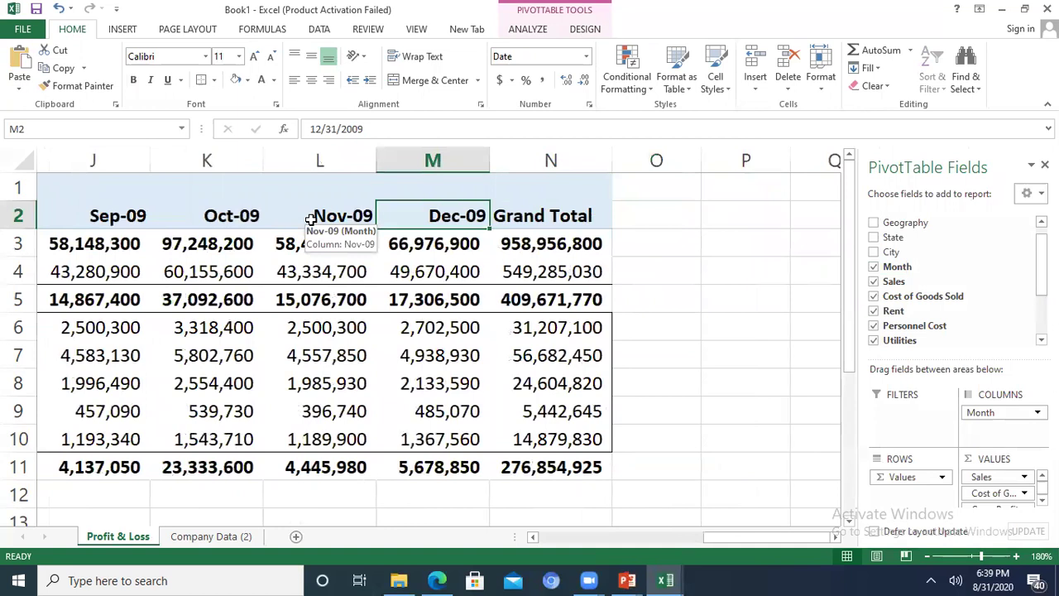
pyautogui.press('Right')
pyautogui.press('Left')
pyautogui.press('Home')
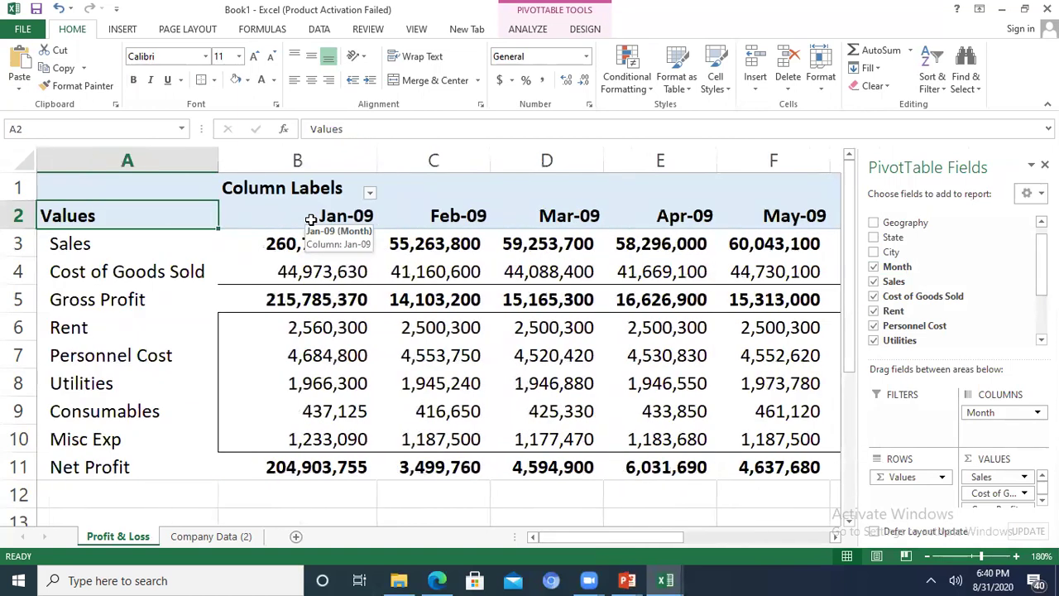
pyautogui.press('Right')
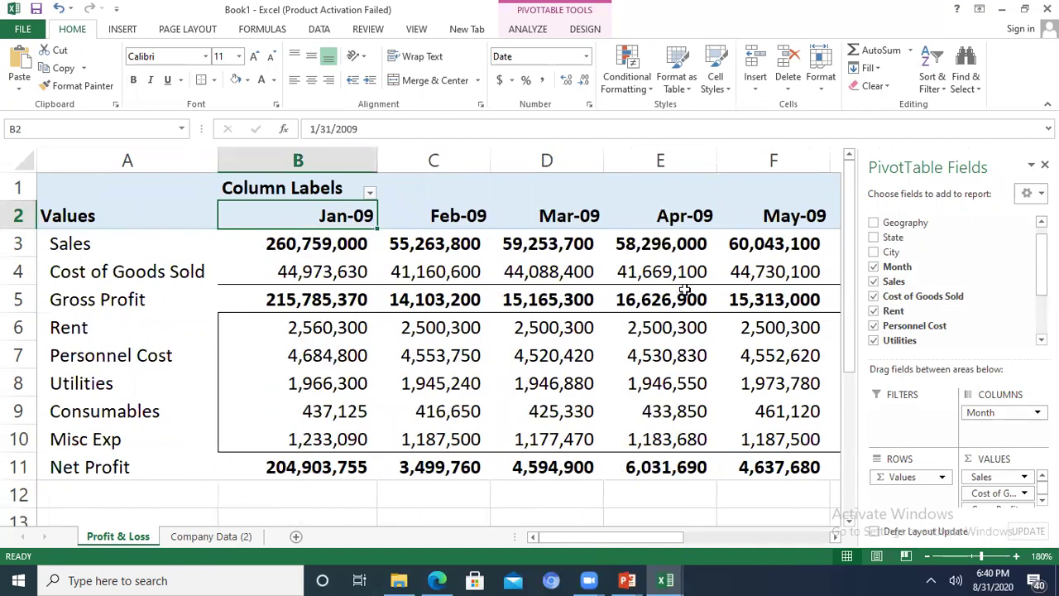
# Replace the Month field with City in the PivotTable's columns.
pyautogui.click(874, 267)
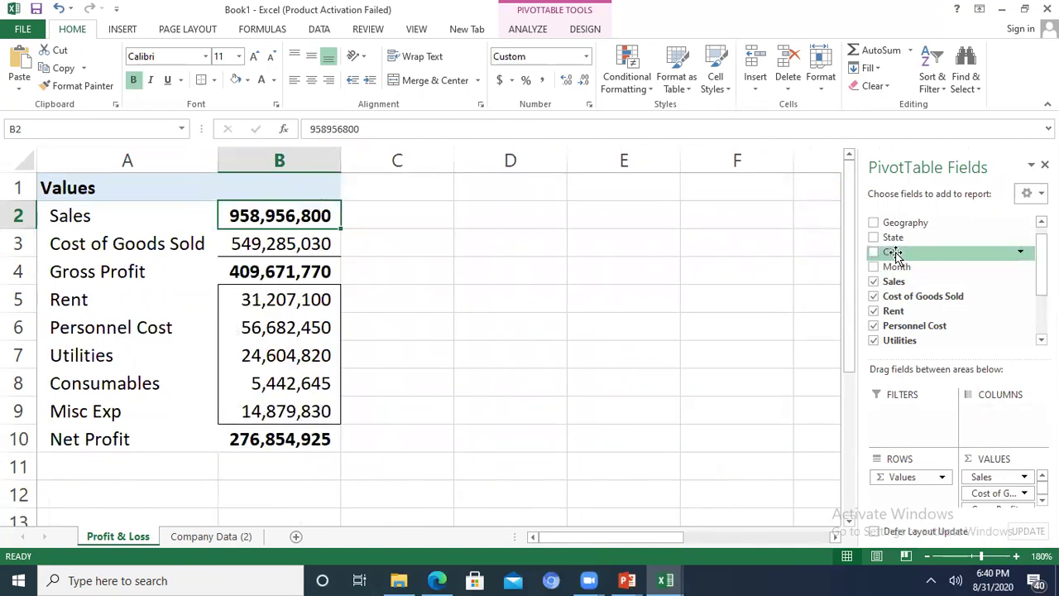
pyautogui.moveTo(895, 255); pyautogui.dragTo(961, 407)
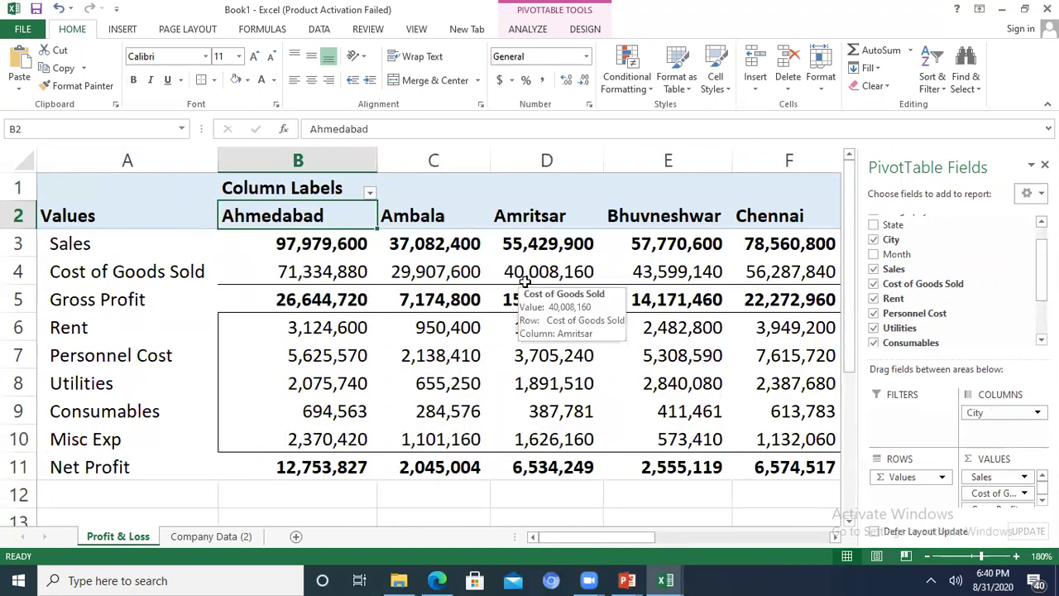
# Examine the city-wise Profit & Loss columns from Ahmedabad across to Vijaywada, and return to the row labels.
pyautogui.press('Right')
pyautogui.press('Right')
pyautogui.press('Right')
pyautogui.press('Left')
pyautogui.press('Left')
pyautogui.press('Left')
pyautogui.press('Right')
pyautogui.press('Right')
pyautogui.press('Right')
pyautogui.press('Right')
pyautogui.press('Right')
pyautogui.press('Right')
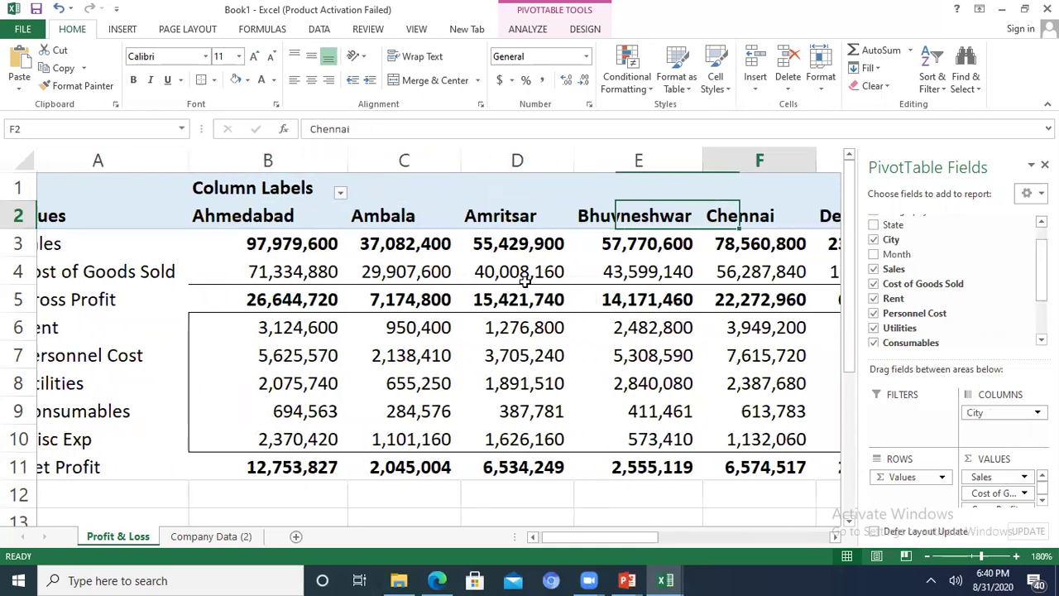
pyautogui.press('Right')
pyautogui.press('Right')
pyautogui.press('Right')
pyautogui.press('Right')
pyautogui.press('Right')
pyautogui.press('Right')
pyautogui.press('Right')
pyautogui.press('Right')
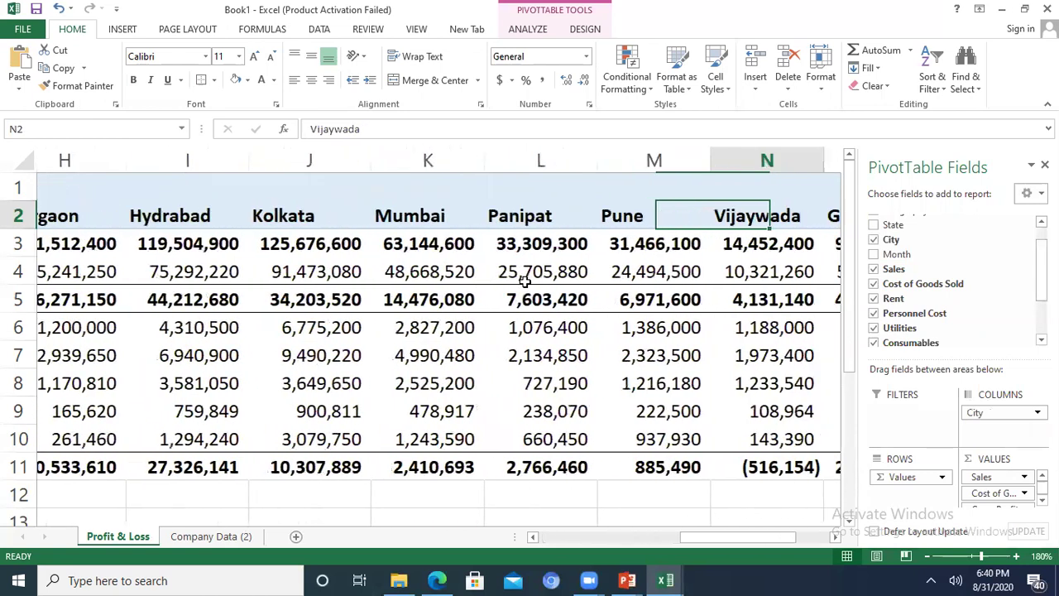
pyautogui.press('Left')
pyautogui.press('Left')
pyautogui.press('Left')
pyautogui.press('Left')
pyautogui.press('Left')
pyautogui.press('Left')
pyautogui.press('Left')
pyautogui.press('Left')
pyautogui.press('Left')
pyautogui.press('Left')
pyautogui.press('Left')
pyautogui.press('Left')
pyautogui.press('Left')
pyautogui.press('Left')
pyautogui.press('Left')
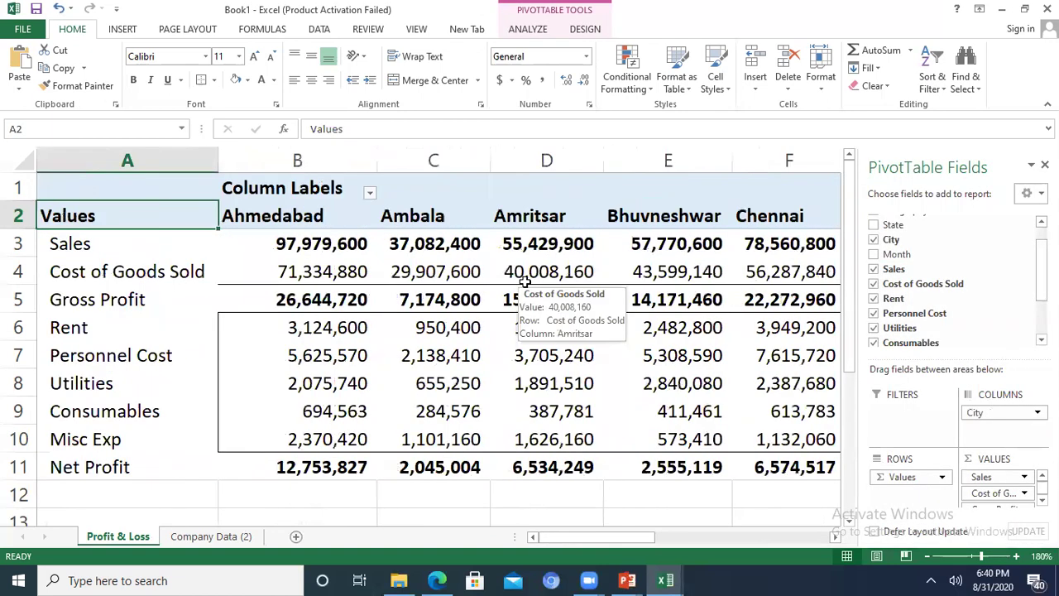
# Replace the City field with State in the PivotTable's columns.
pyautogui.click(873, 240)
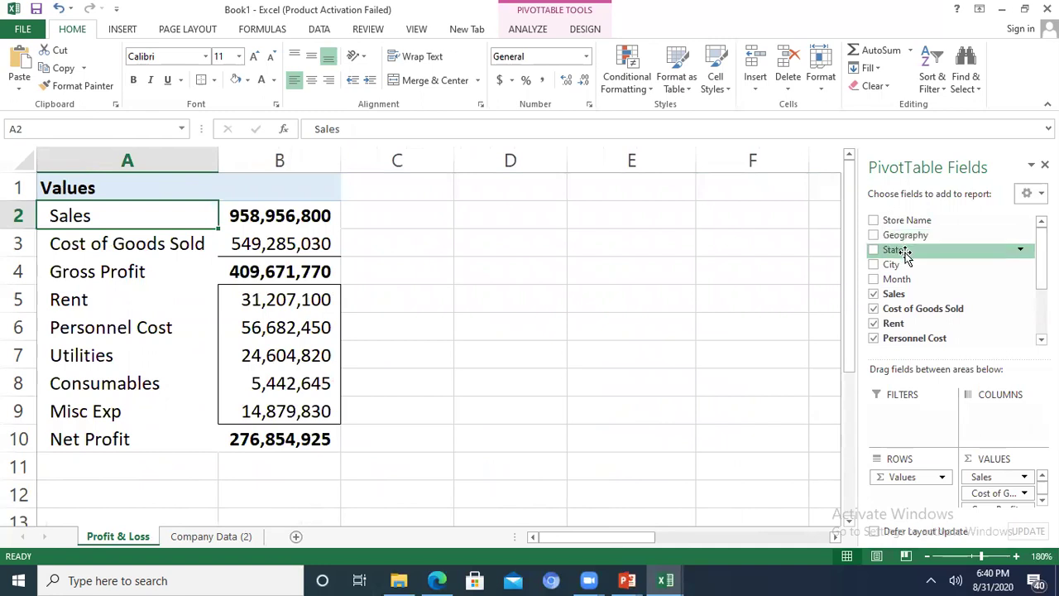
pyautogui.moveTo(906, 258); pyautogui.dragTo(1003, 424)
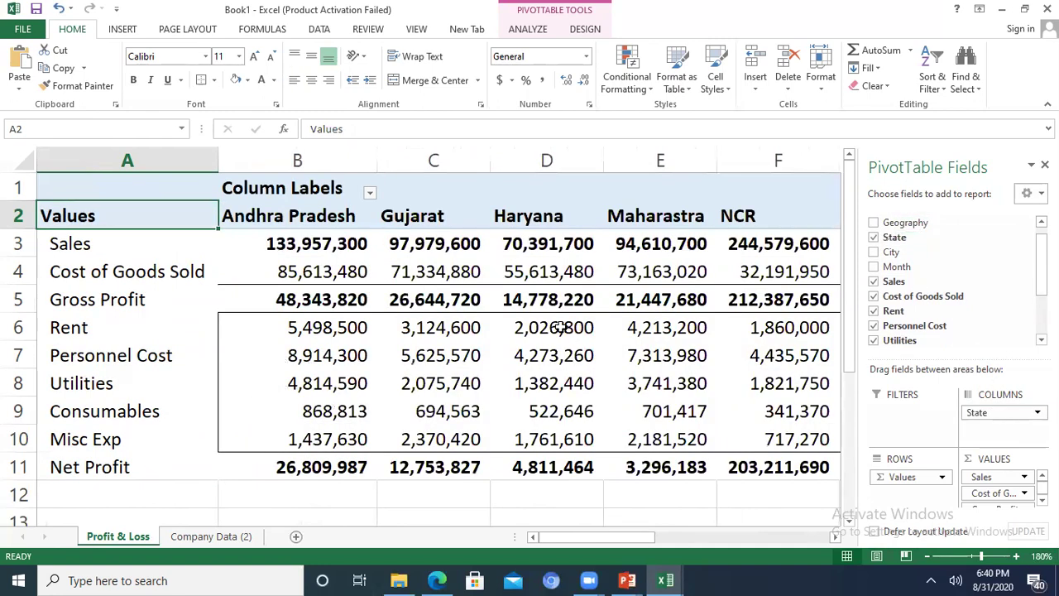
# Replace the State field with Geography in the PivotTable's columns, and look across the East, North, South and West regions.
pyautogui.click(873, 238)
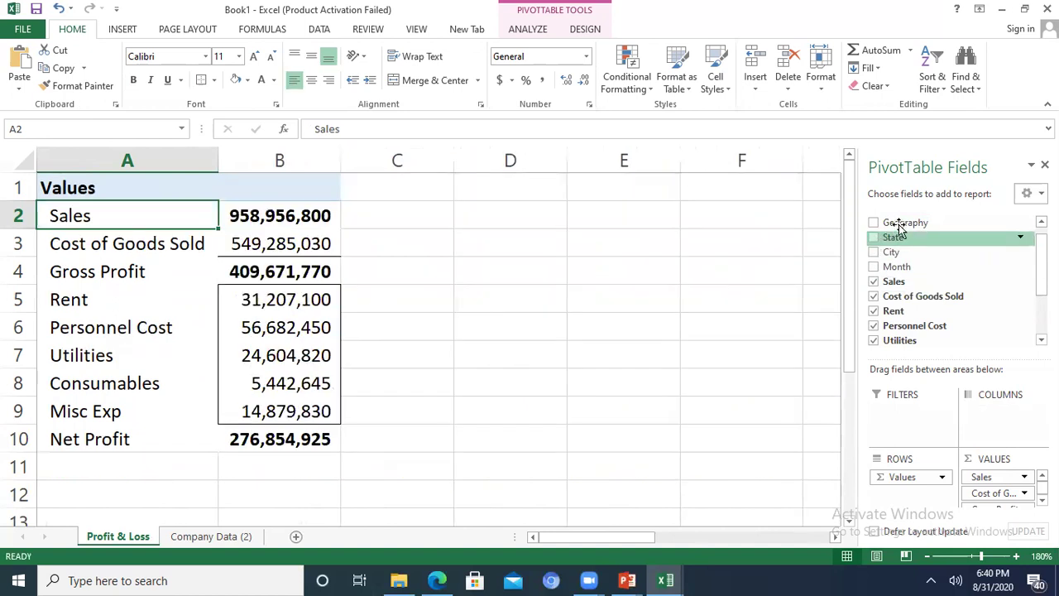
pyautogui.moveTo(900, 222); pyautogui.dragTo(1007, 422)
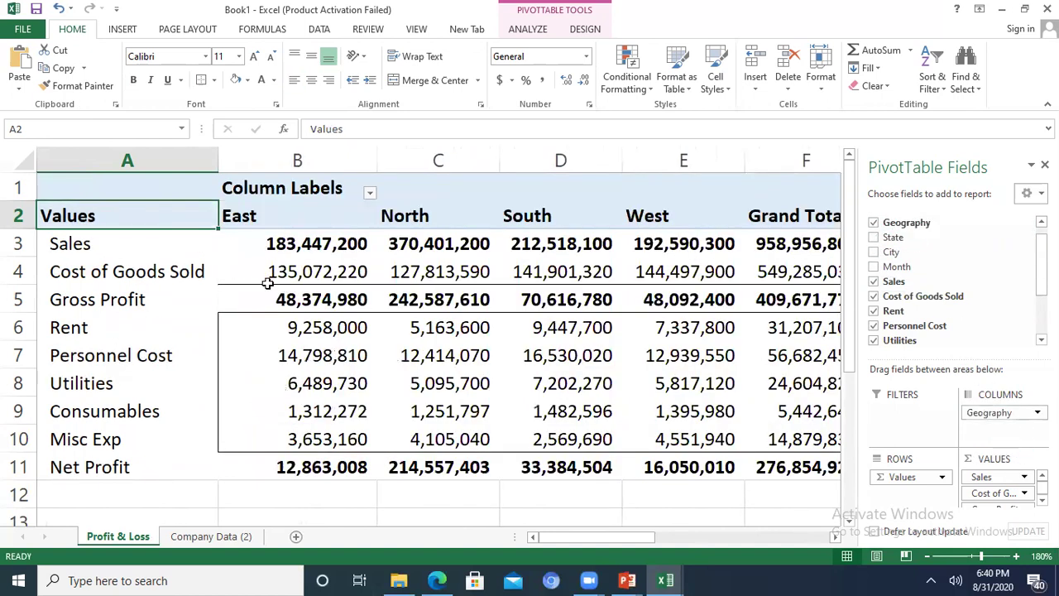
pyautogui.press('Right')
pyautogui.press('Right')
pyautogui.press('Right')
pyautogui.press('Right')
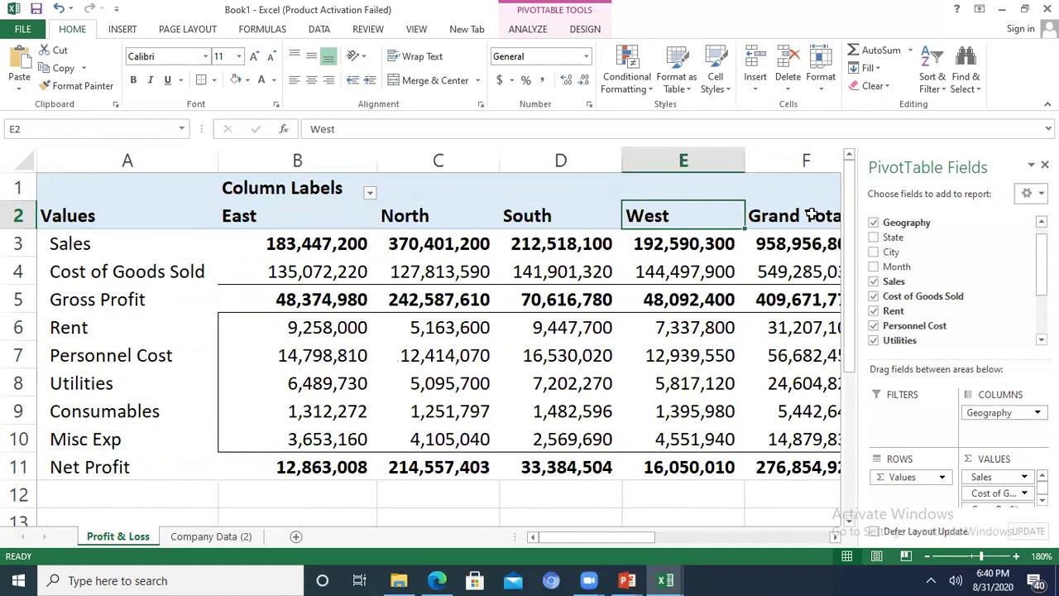
# Replace the Geography field with Store Name in the PivotTable's columns to show Profit & Loss per store.
pyautogui.click(874, 223)
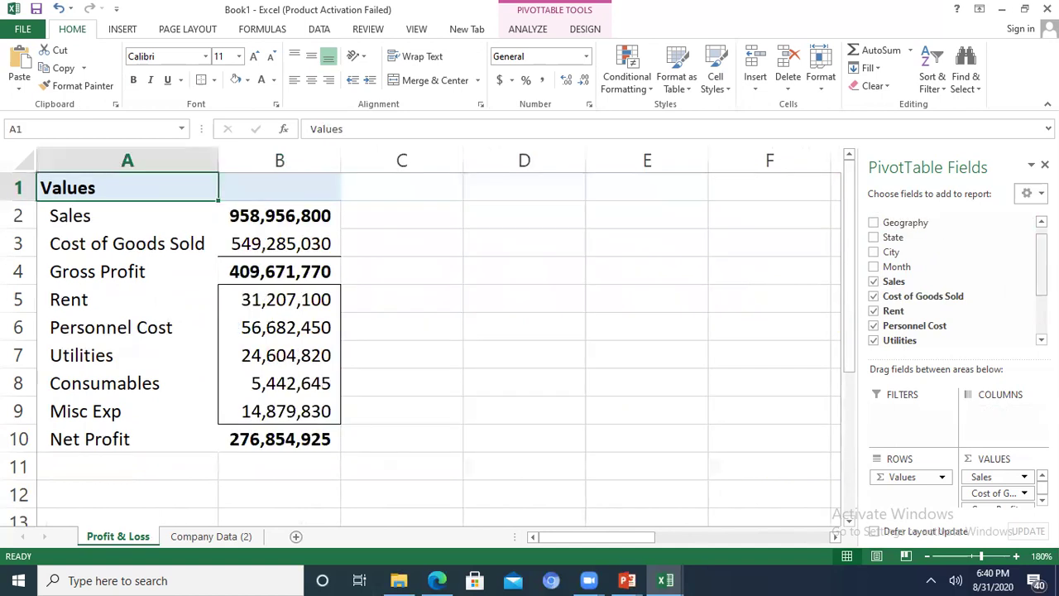
pyautogui.scroll(1, 875, 232)
pyautogui.moveTo(876, 222); pyautogui.dragTo(1003, 412)
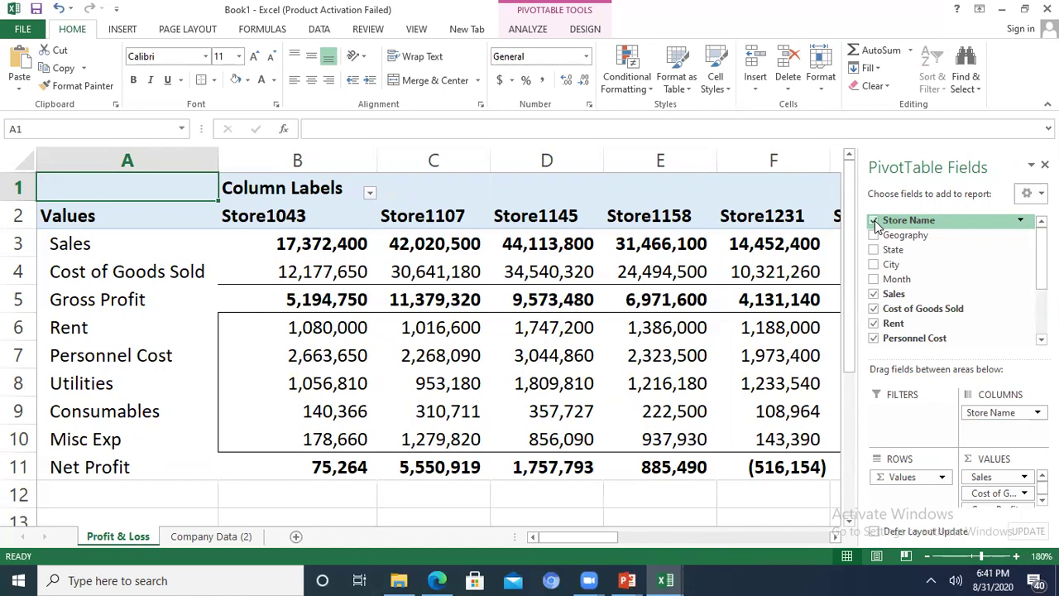
pyautogui.click(473, 271)
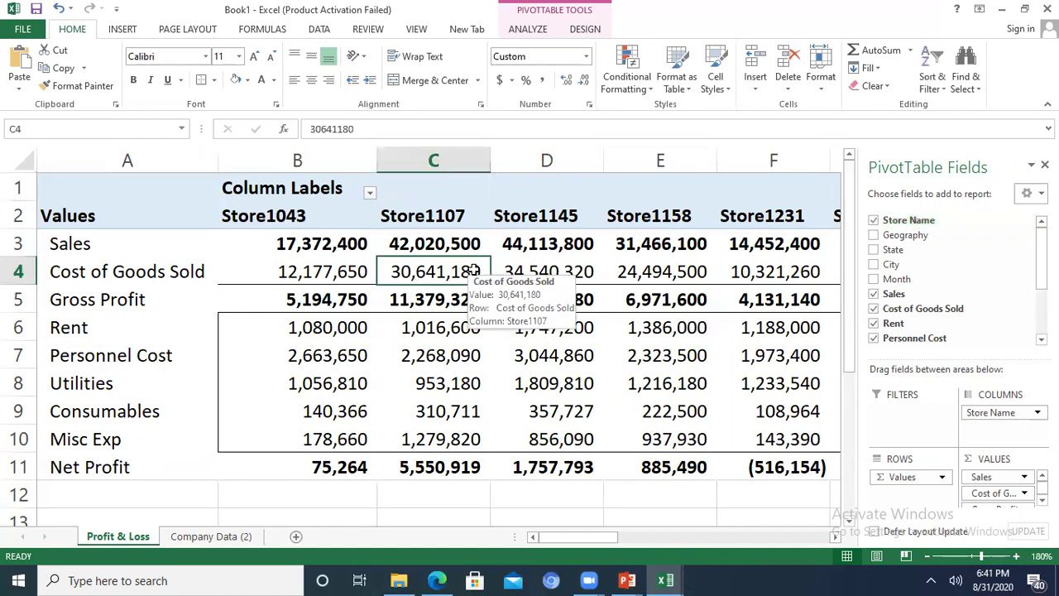